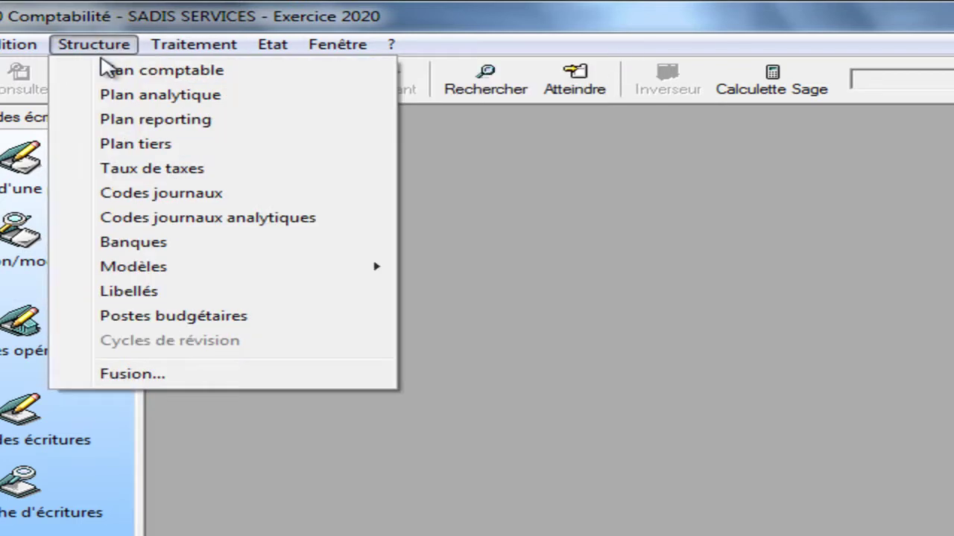
# Open the chart of accounts at full size and create general account 34552020 titled "etat tve récup/charges 20%".
pyautogui.click(105, 75)
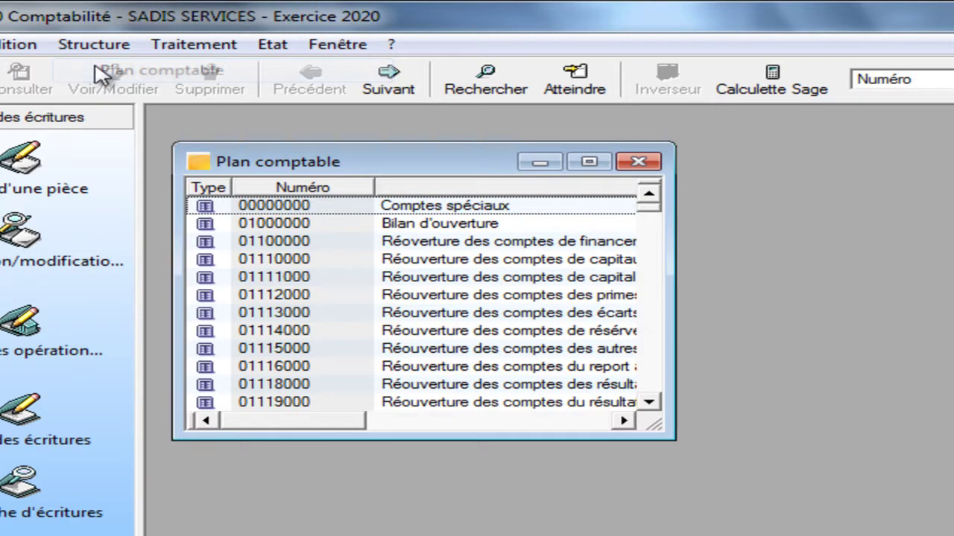
pyautogui.click(604, 163)
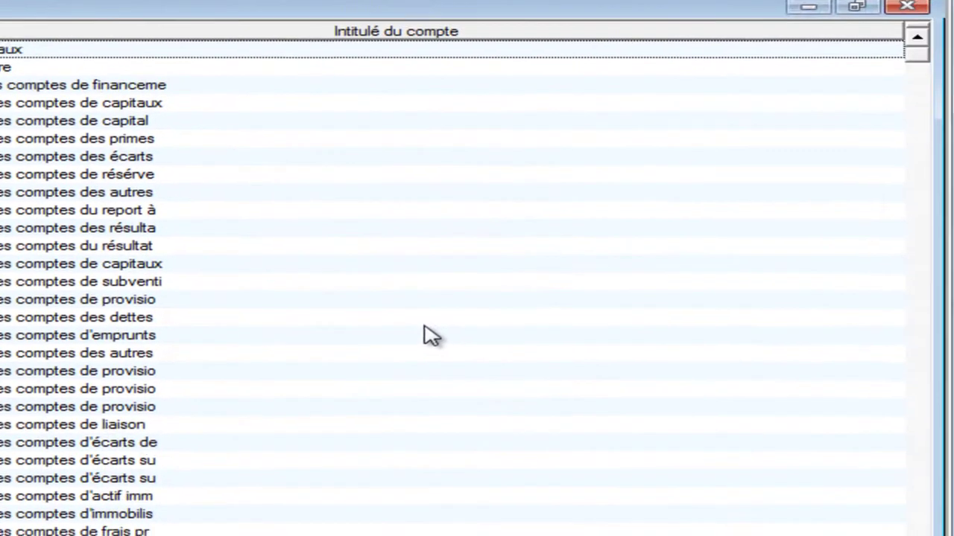
pyautogui.rightClick(877, 440)
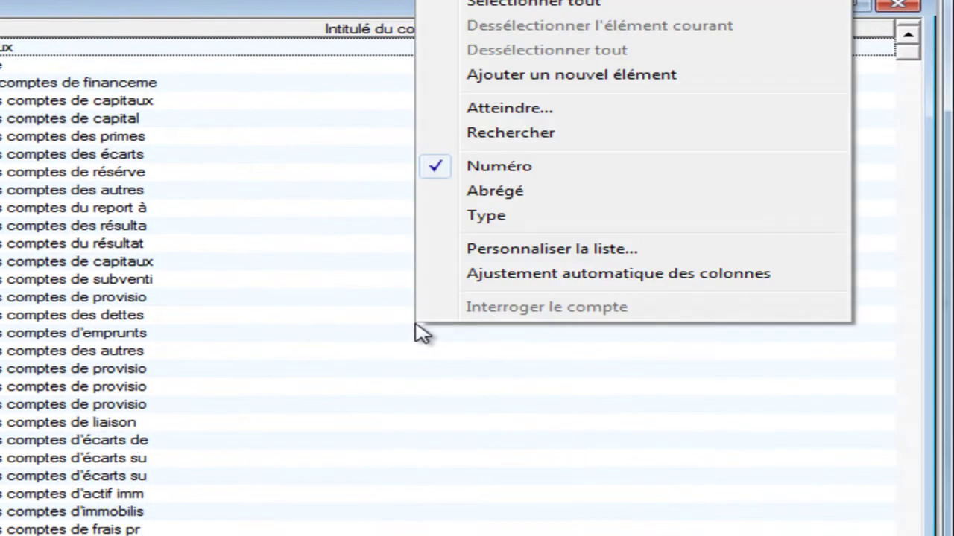
pyautogui.click(607, 76)
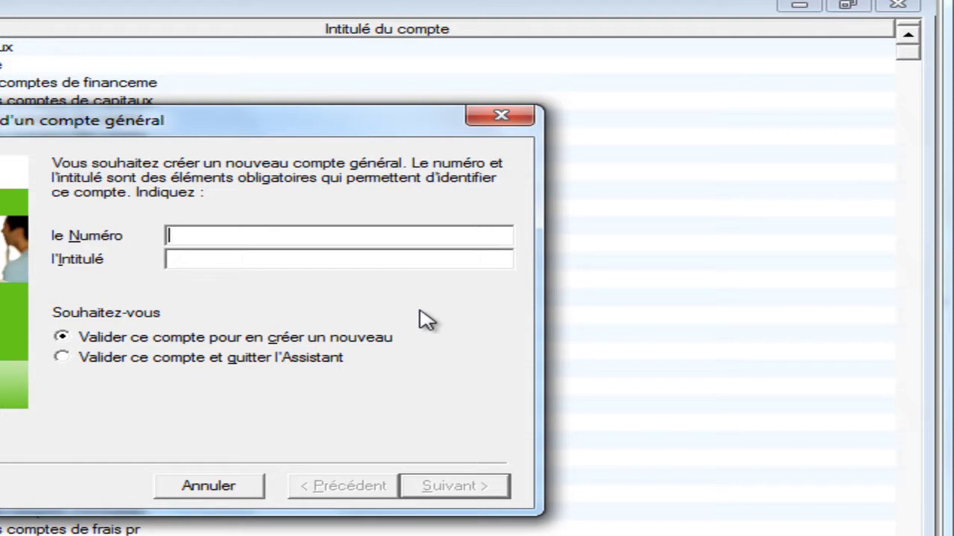
pyautogui.write('34552')
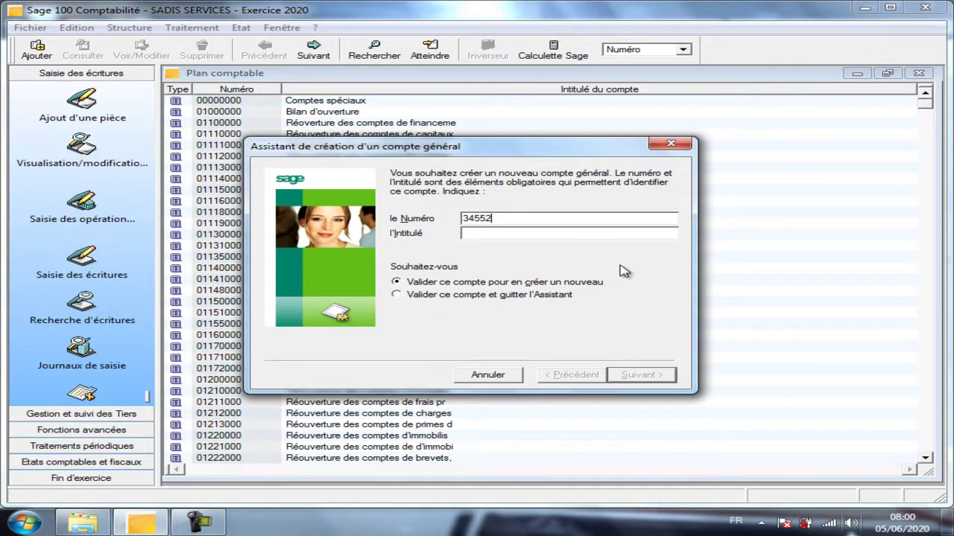
pyautogui.write('020')
pyautogui.press('Tab')
pyautogui.write('etat  tve réc')
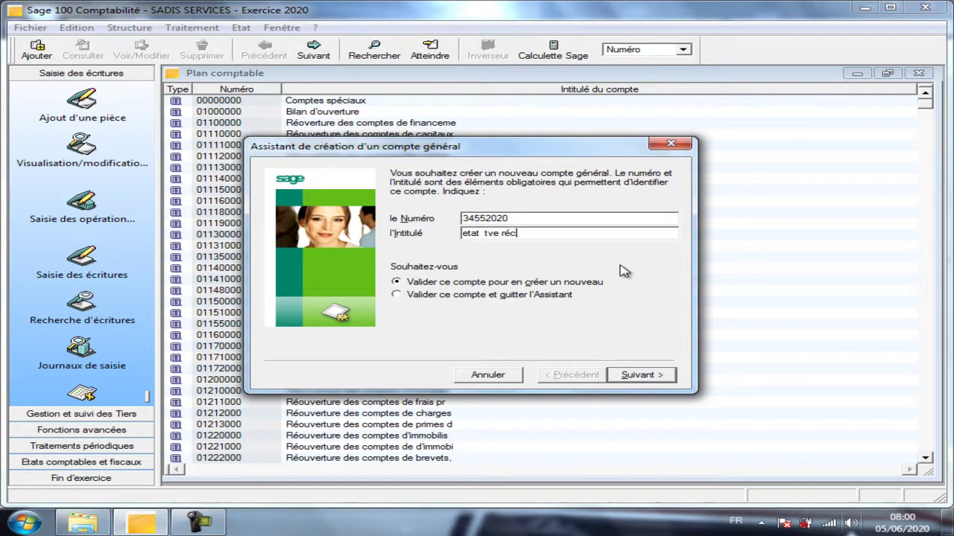
pyautogui.write('up/charges 20%')
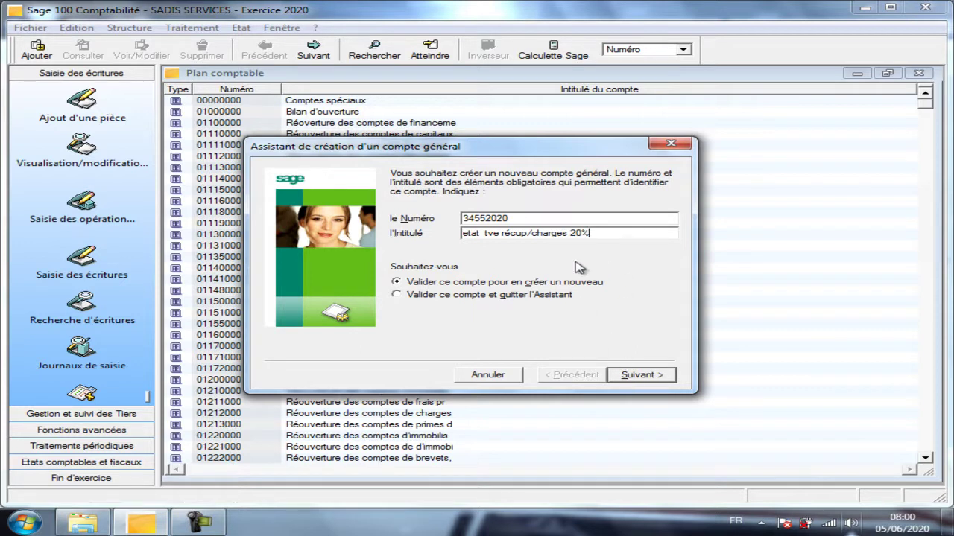
pyautogui.click(658, 377)
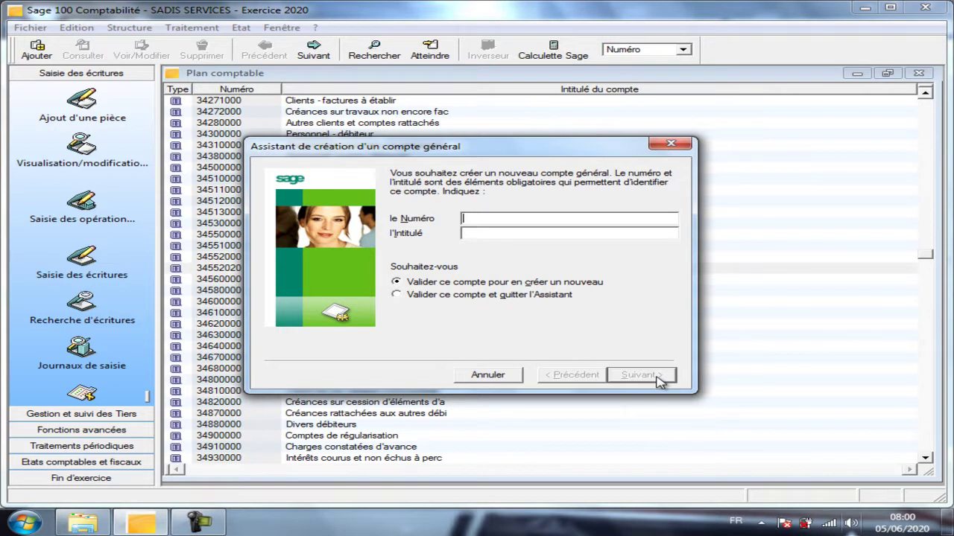
# Create general account 34552014 titled "etat tva récup/ch 14%" and continue to another new account.
pyautogui.write('34552')
pyautogui.write('01')
pyautogui.write('4')
pyautogui.write('e')
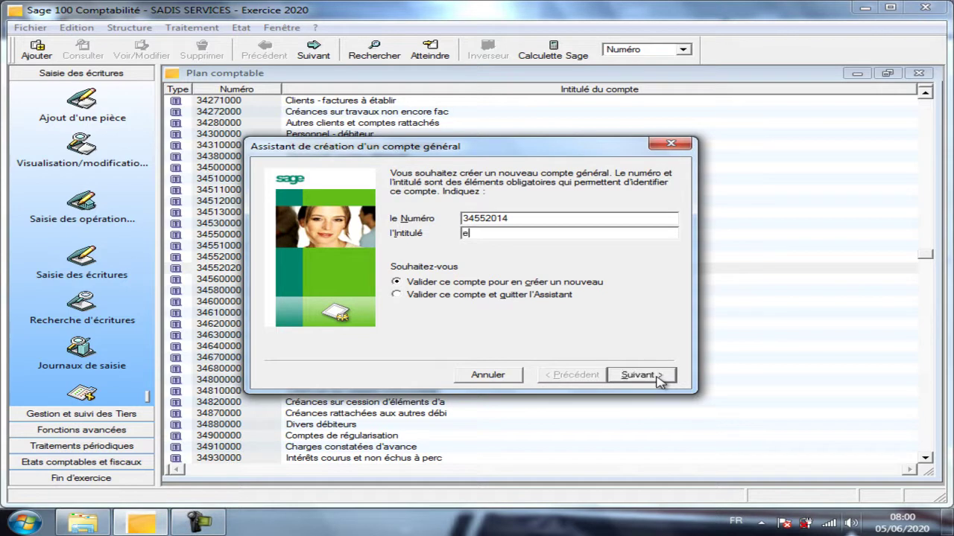
pyautogui.write('tat tva récup/ch 14%')
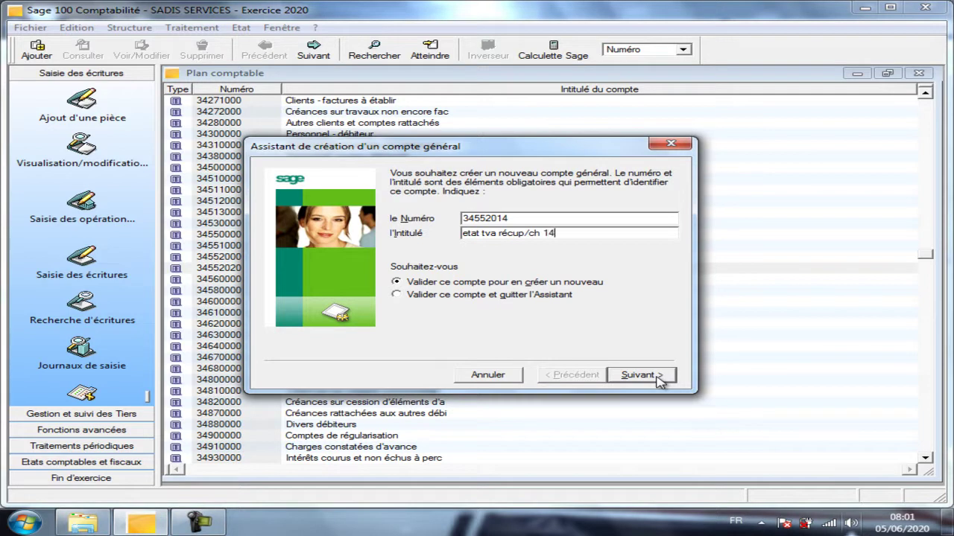
pyautogui.click(653, 376)
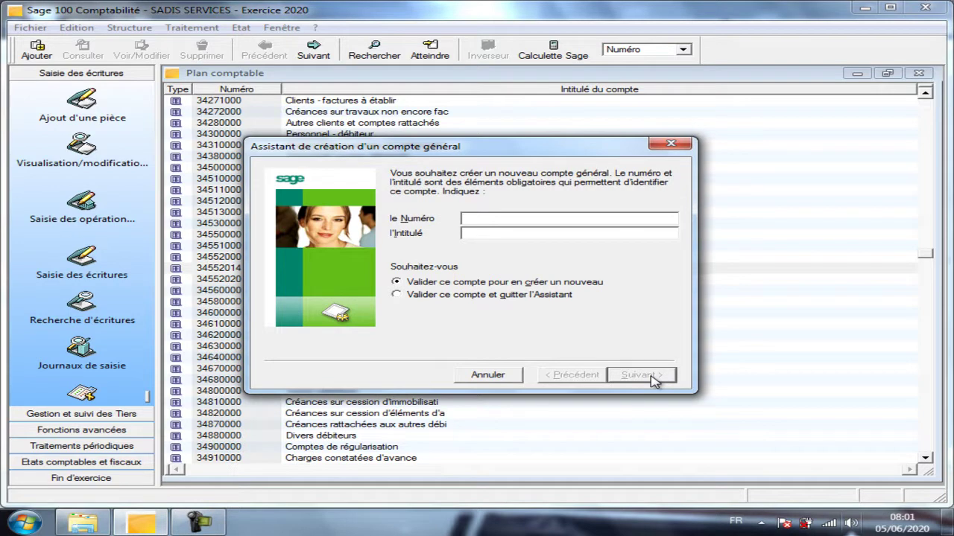
# Create general account 34551020 titled "Etat tva recup/immob 20%" and continue to another new account.
pyautogui.write('34551020')
pyautogui.press('Tab')
pyautogui.write('E')
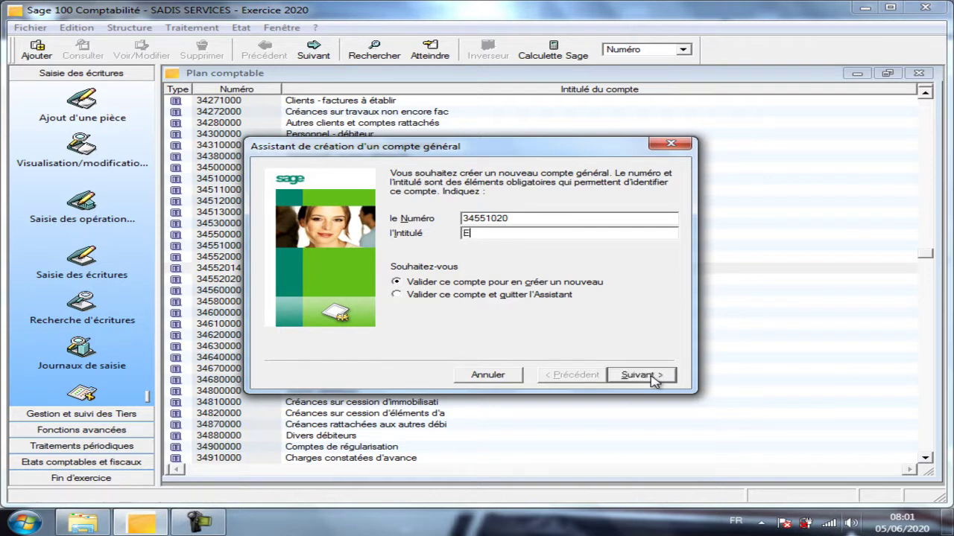
pyautogui.write('tat tva recup/')
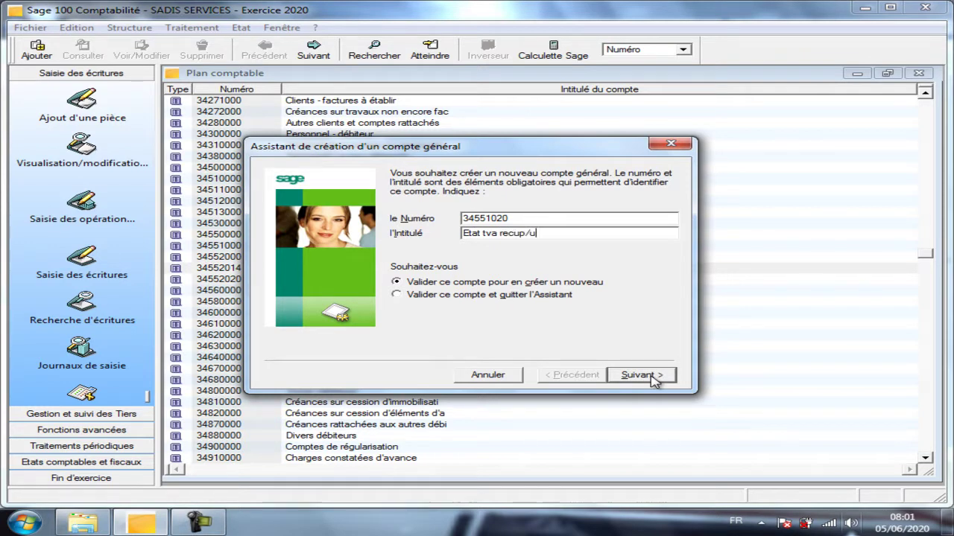
pyautogui.write('immob 20')
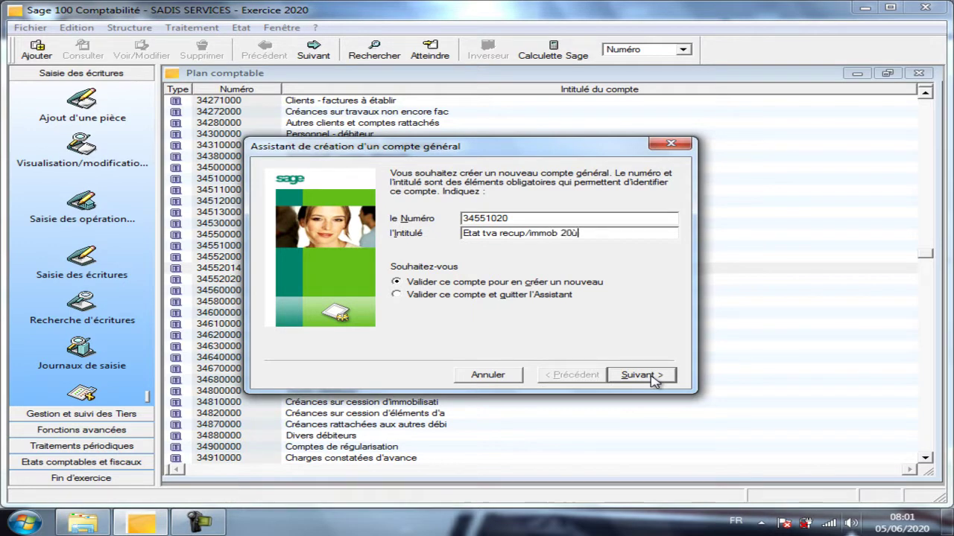
pyautogui.write('%')
pyautogui.click(626, 377)
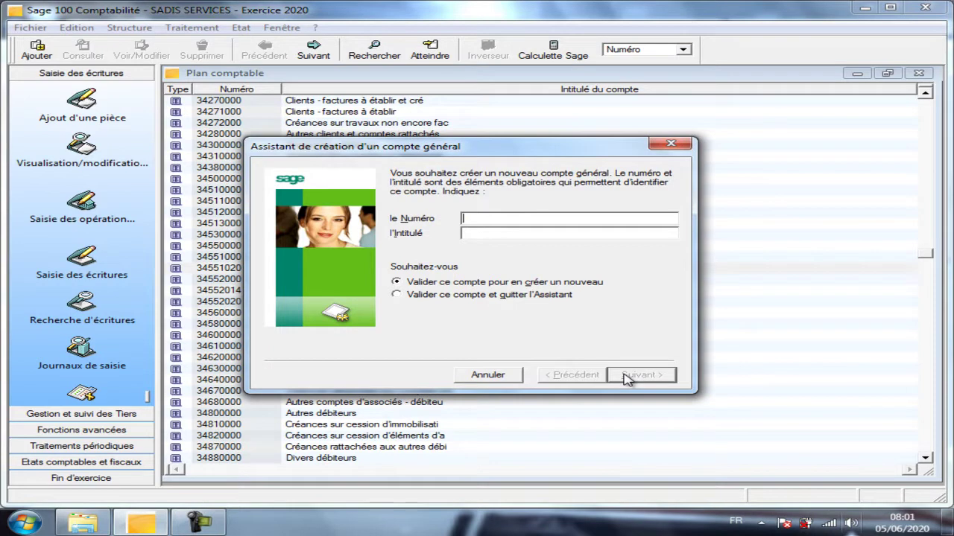
# Create general account 44550020 titled "ETF 20%" and continue to another new account.
pyautogui.write('44550020')
pyautogui.click(483, 231)
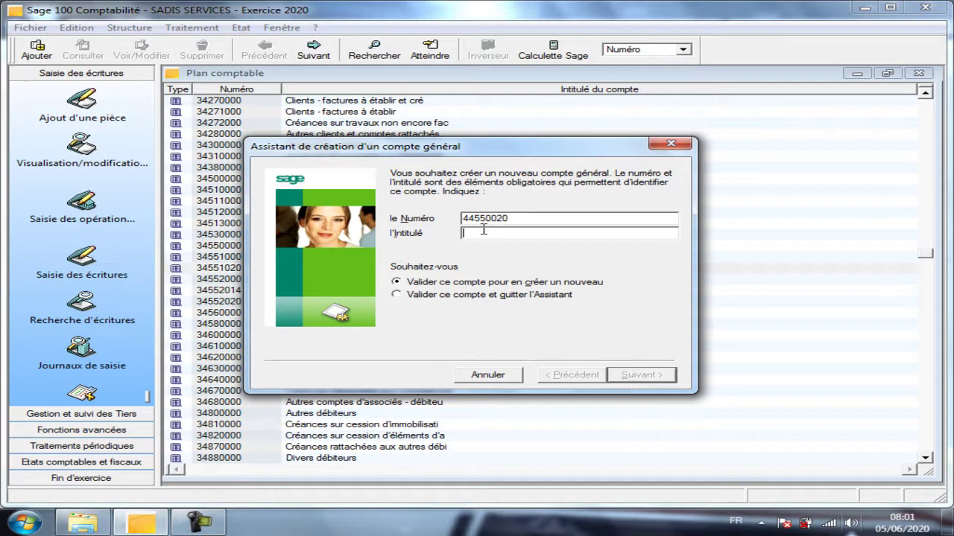
pyautogui.write('ETF 20%')
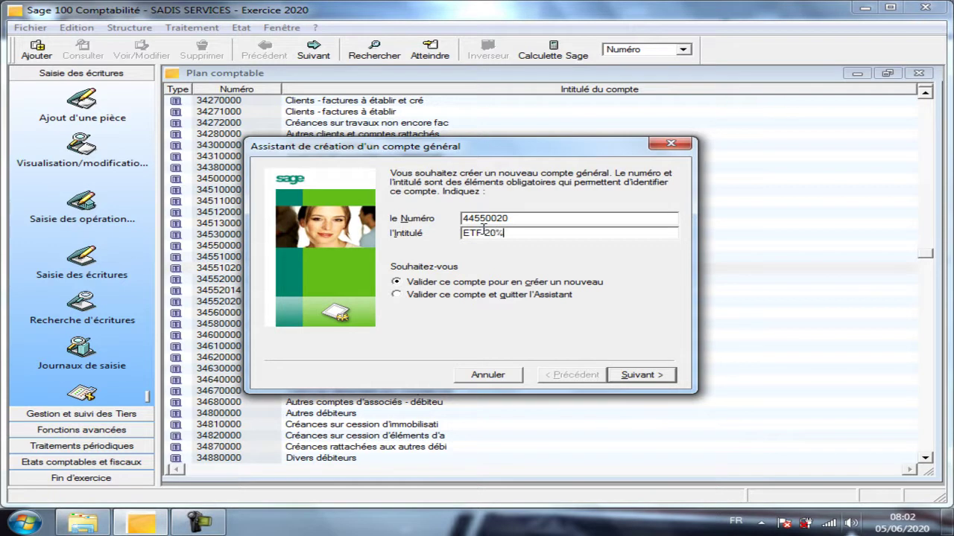
pyautogui.click(656, 375)
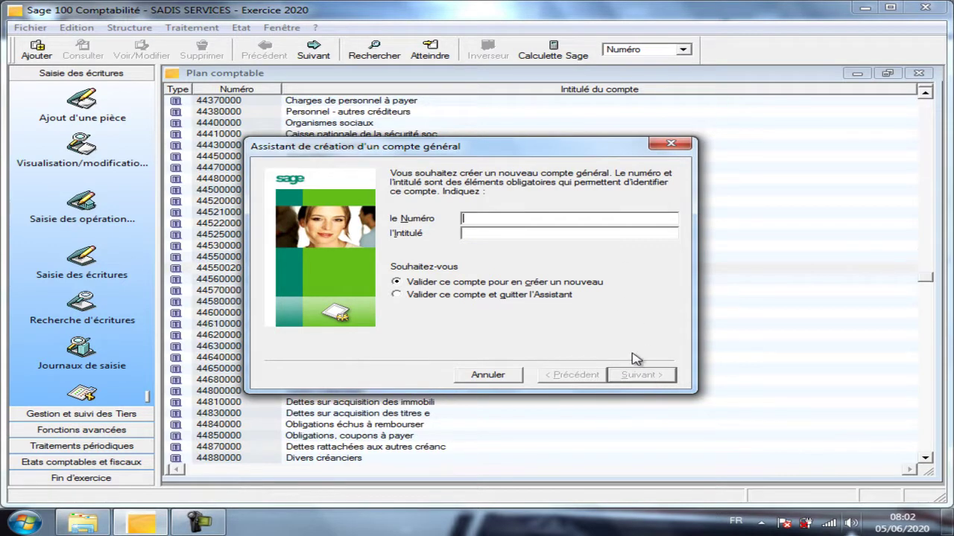
# Create general account 44550014 titled "ETF 14%" and close the account creation assistant.
pyautogui.write('44550014')
pyautogui.click(559, 233)
pyautogui.write('ETF')
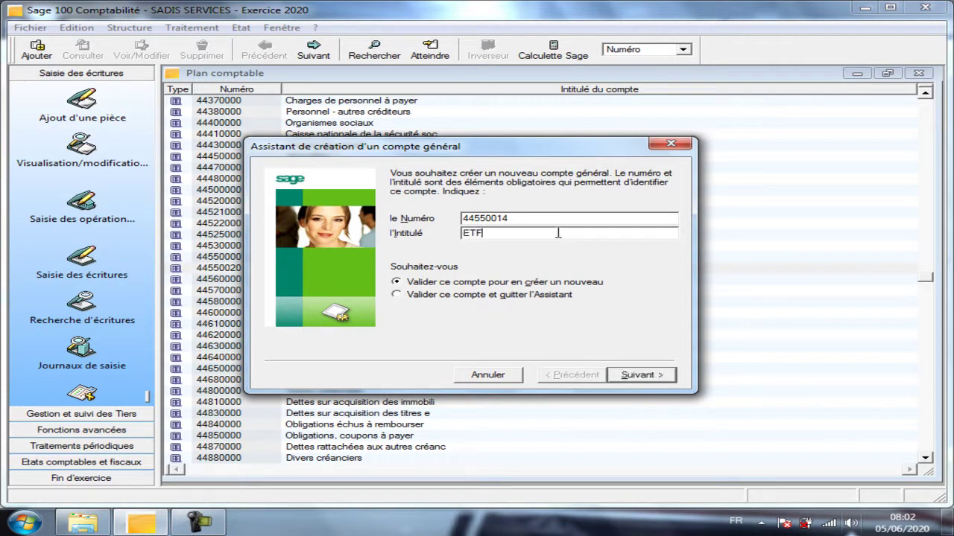
pyautogui.write(' 14%')
pyautogui.click(641, 375)
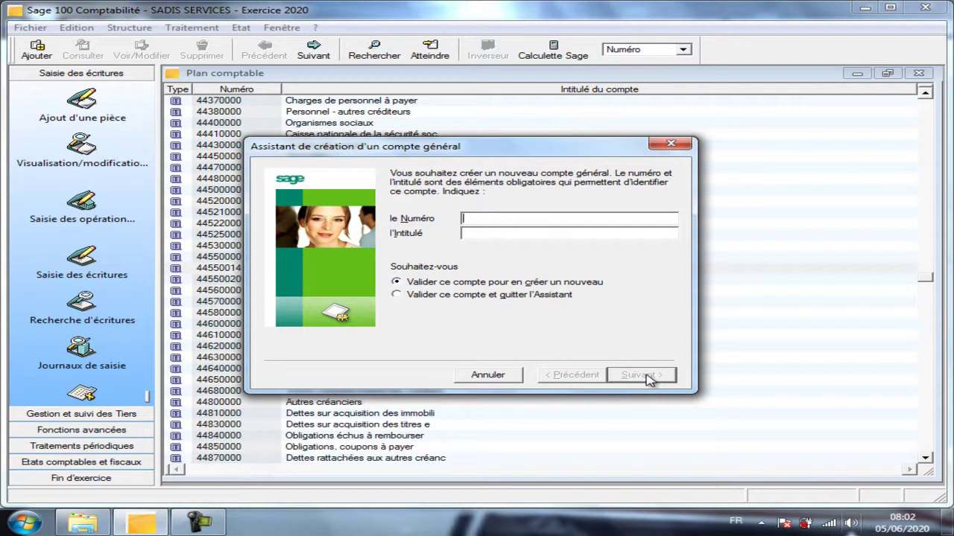
pyautogui.click(672, 145)
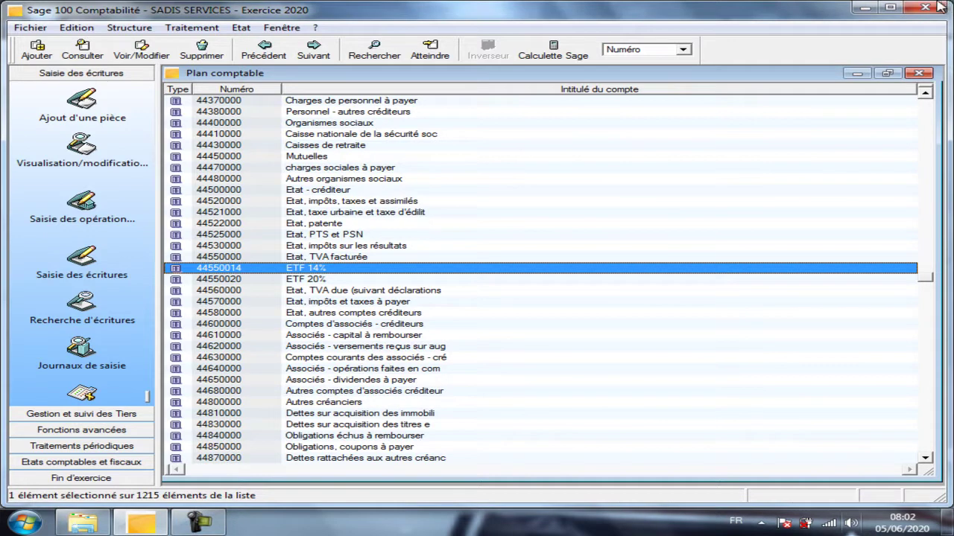
# Check the newly created ETF and recoverable VAT accounts in the chart of accounts and close the list.
pyautogui.click(322, 279)
pyautogui.scroll(4, 346, 268)
pyautogui.scroll(15, 347, 268)
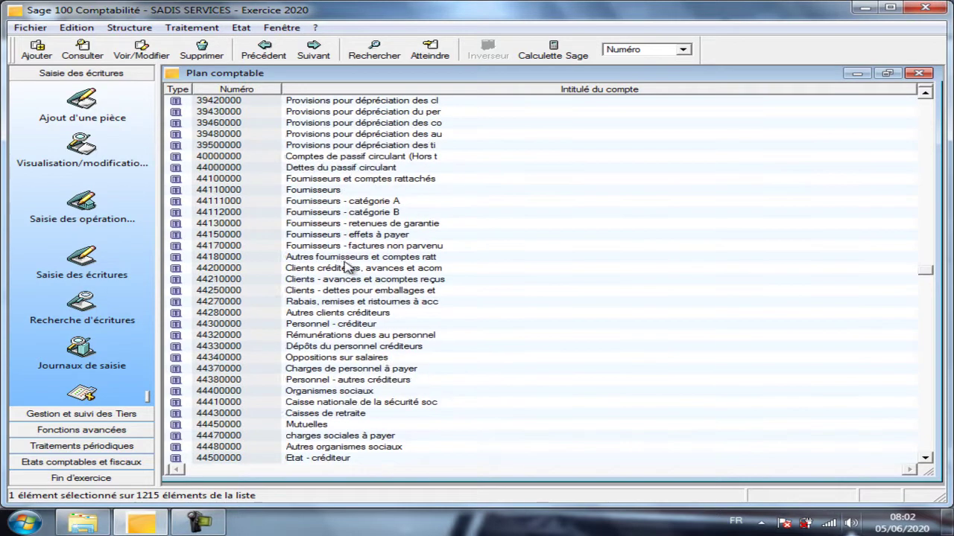
pyautogui.scroll(8, 347, 268)
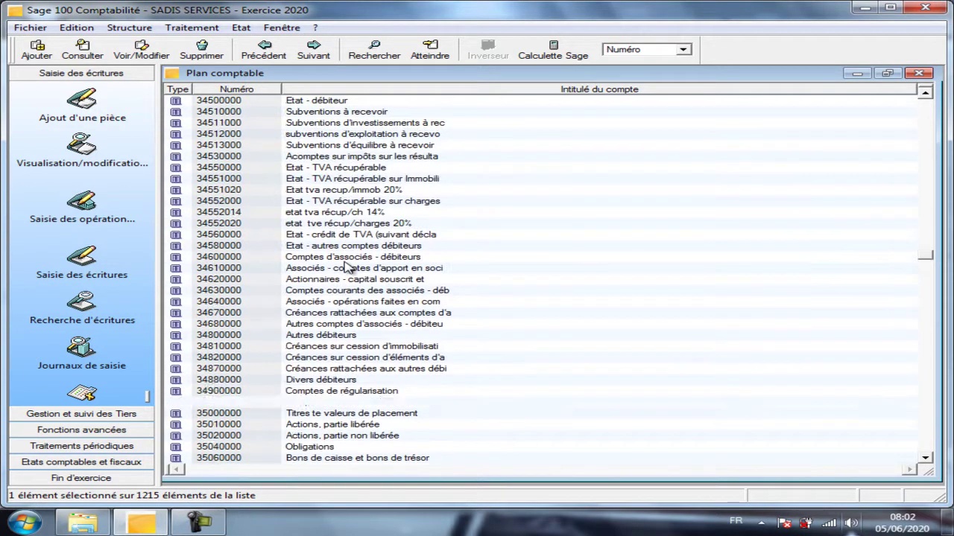
pyautogui.click(388, 191)
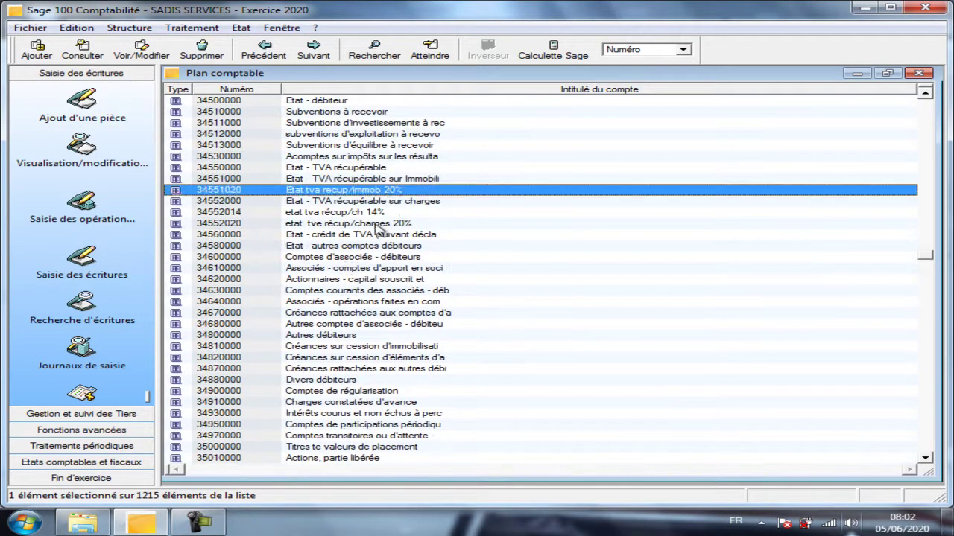
pyautogui.click(374, 213)
pyautogui.click(374, 224)
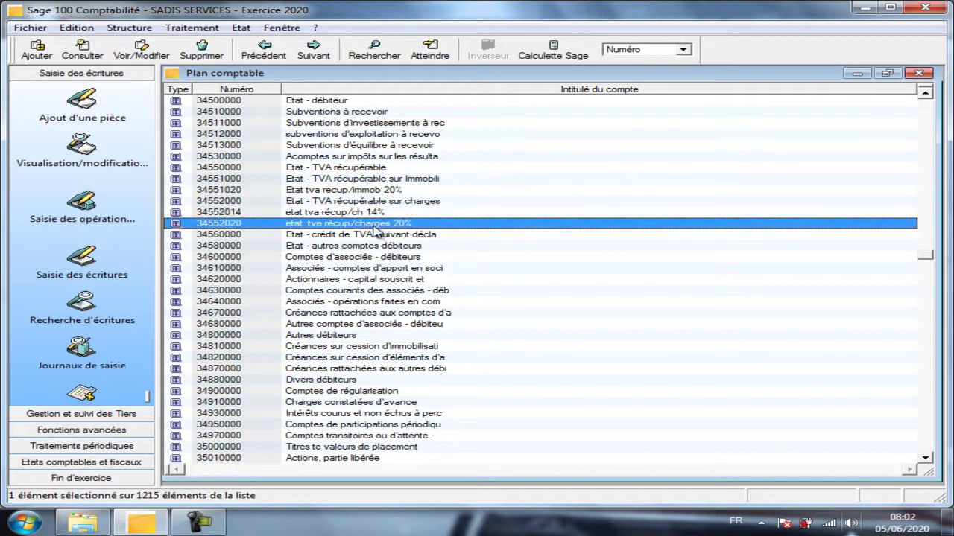
pyautogui.click(920, 75)
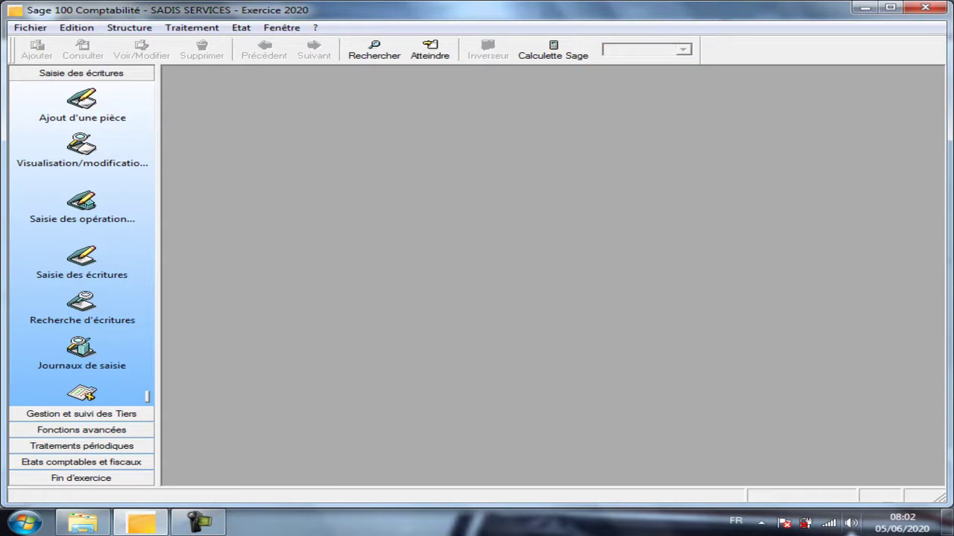
# Open the tax rates list (Taux de taxes) at full size and start a new tax record.
pyautogui.click(145, 28)
pyautogui.click(166, 106)
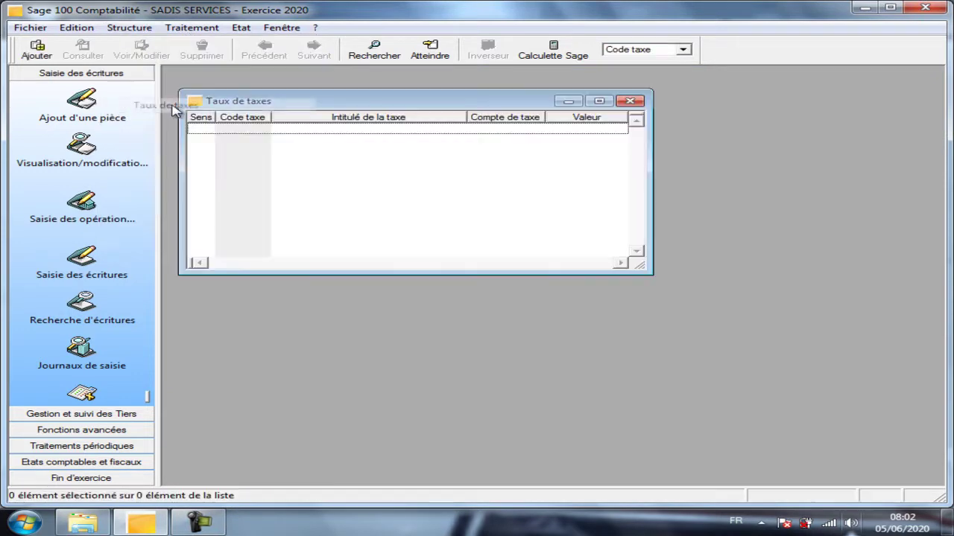
pyautogui.doubleClick(429, 103)
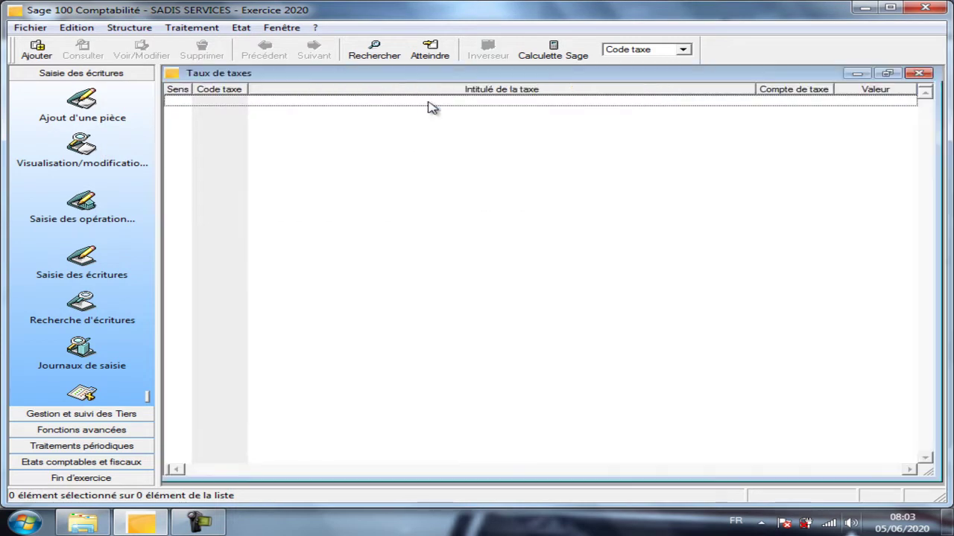
pyautogui.rightClick(301, 138)
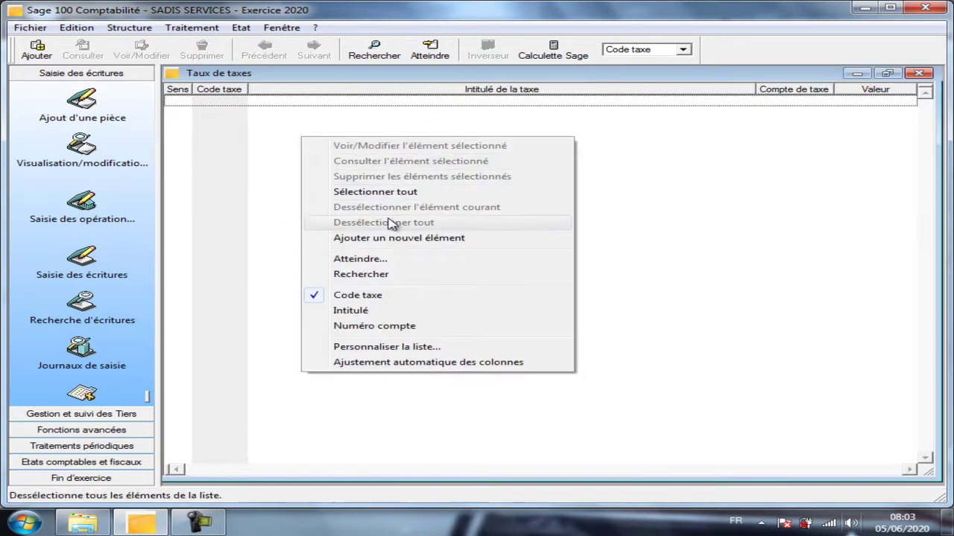
pyautogui.click(402, 237)
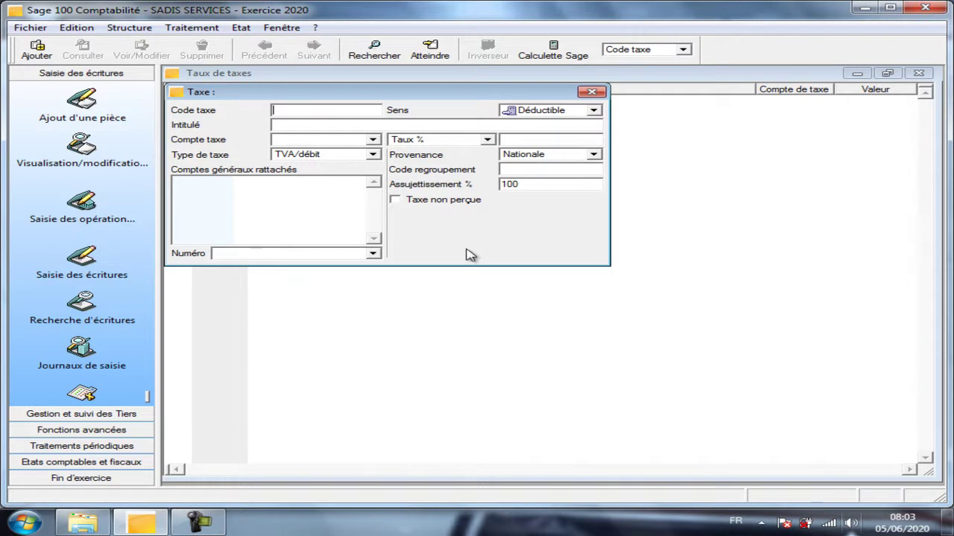
# Give the new tax the code TVR and the title "tva récupérable/charge 20%".
pyautogui.write('TVR')
pyautogui.click(327, 126)
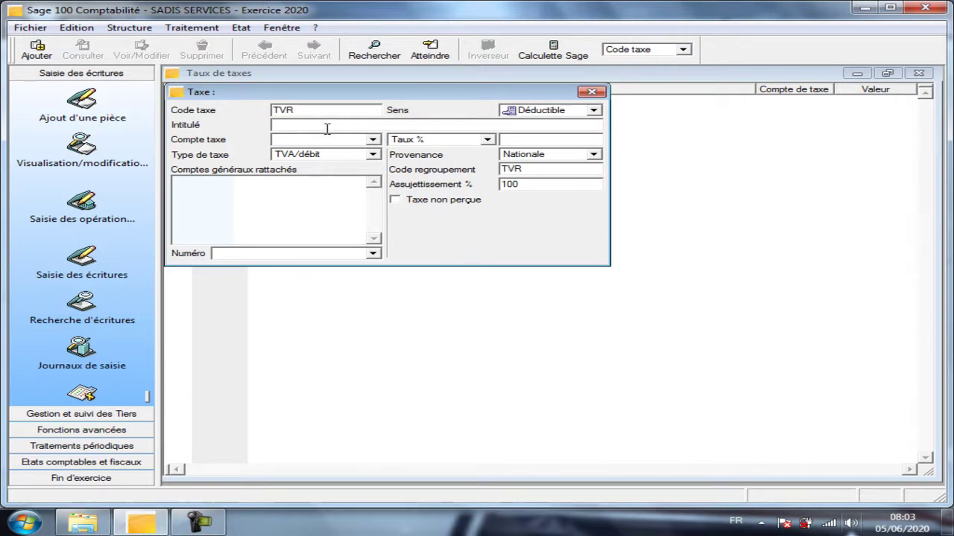
pyautogui.write('tva réc')
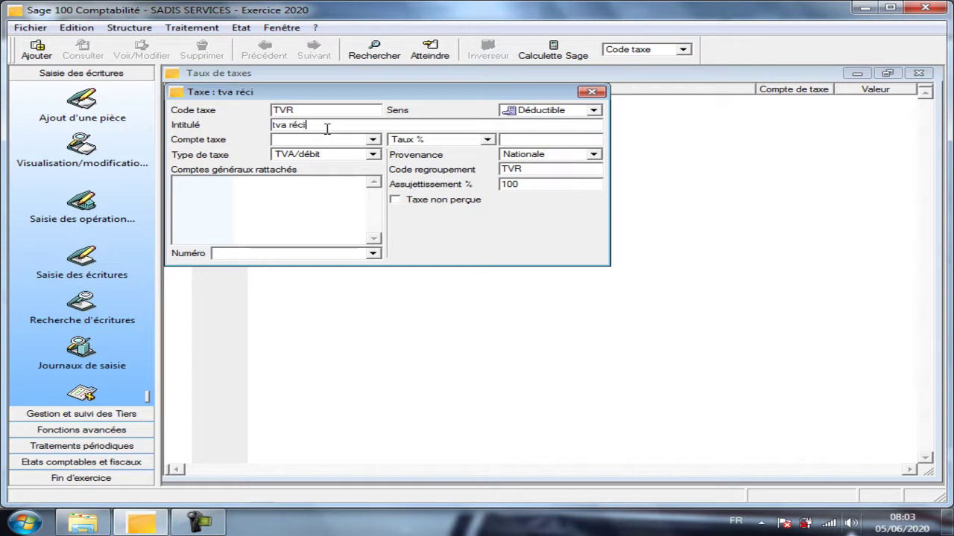
pyautogui.write('upérable/ch')
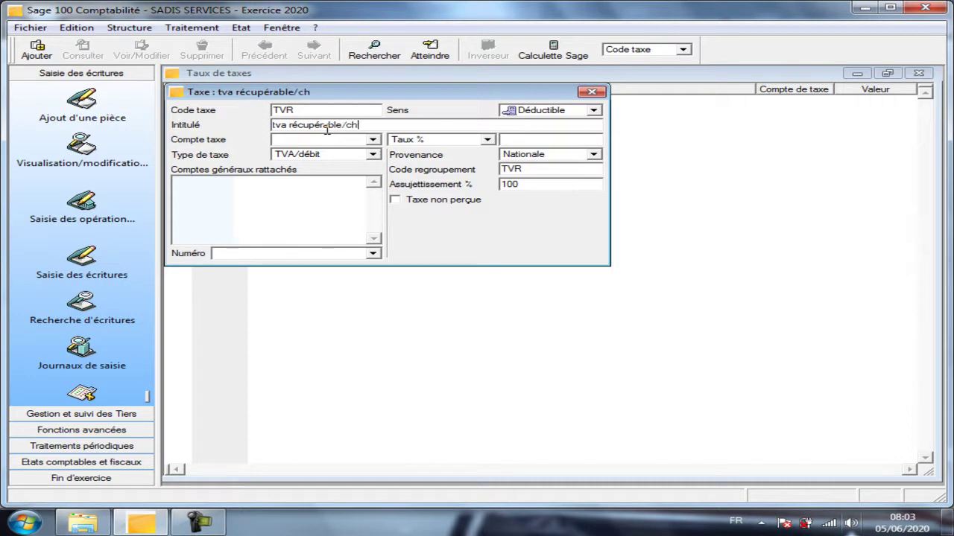
pyautogui.write('arge')
pyautogui.press('Tab')
pyautogui.click(392, 124)
pyautogui.write('20')
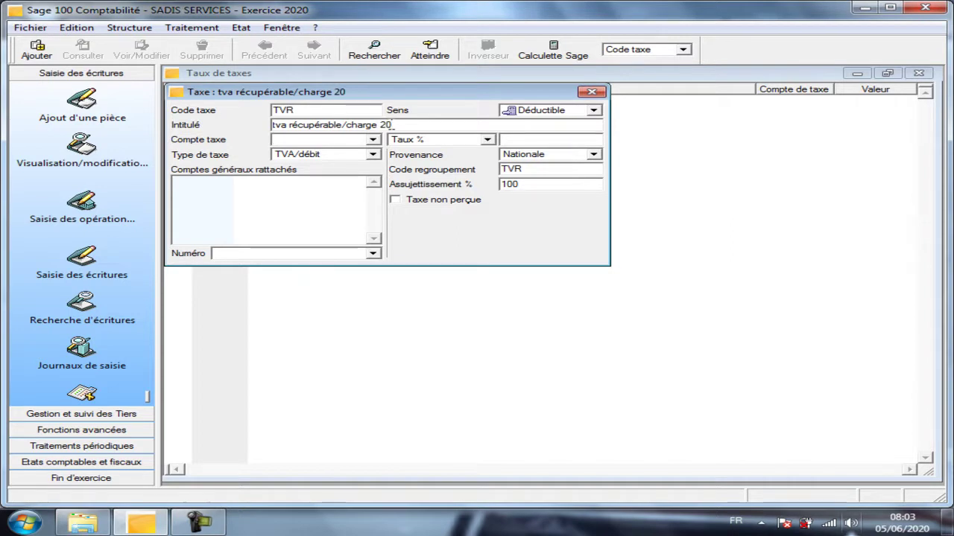
pyautogui.write('%')
# Assign tax account 34552020 to the TVR tax and set its rate to 20 %.
pyautogui.click(324, 141)
pyautogui.click(373, 140)
pyautogui.click(373, 141)
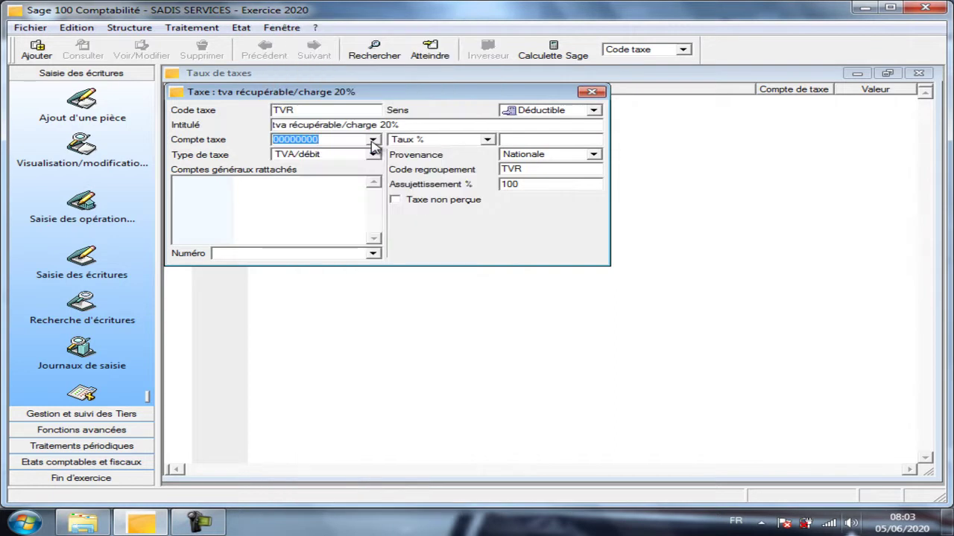
pyautogui.press('Delete')
pyautogui.write('34552020')
pyautogui.press('Tab')
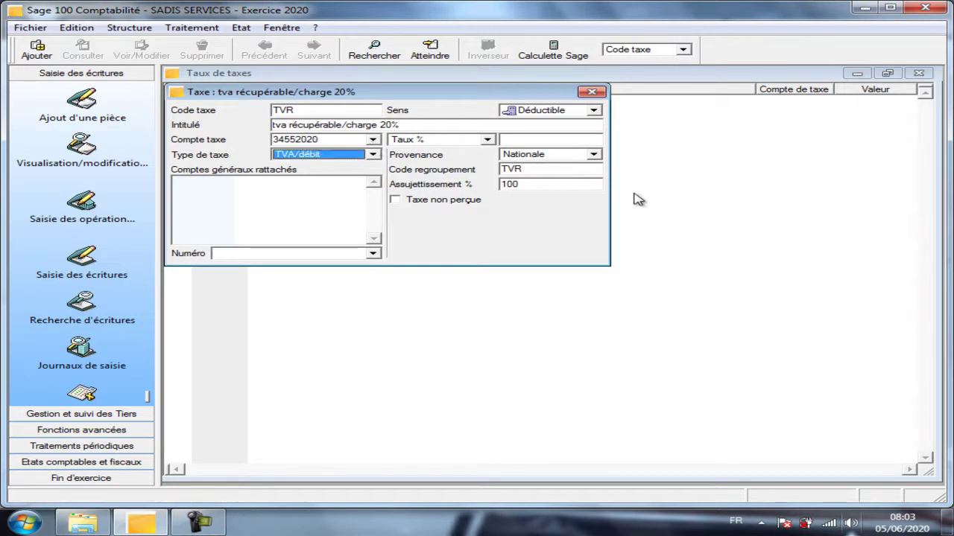
pyautogui.click(535, 138)
pyautogui.write('20')
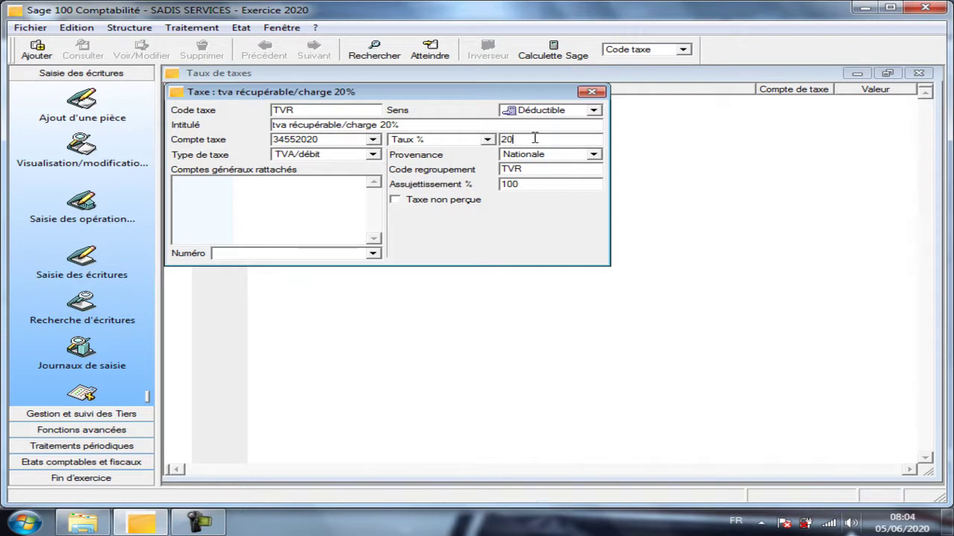
pyautogui.press('Tab')
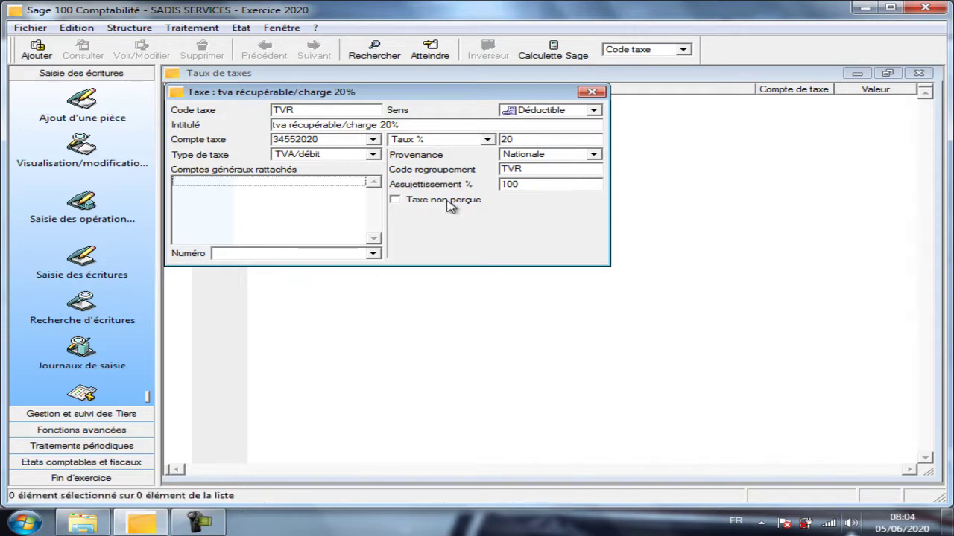
# Review the available tax types for the TVR tax, keeping TVA/débit.
pyautogui.click(372, 155)
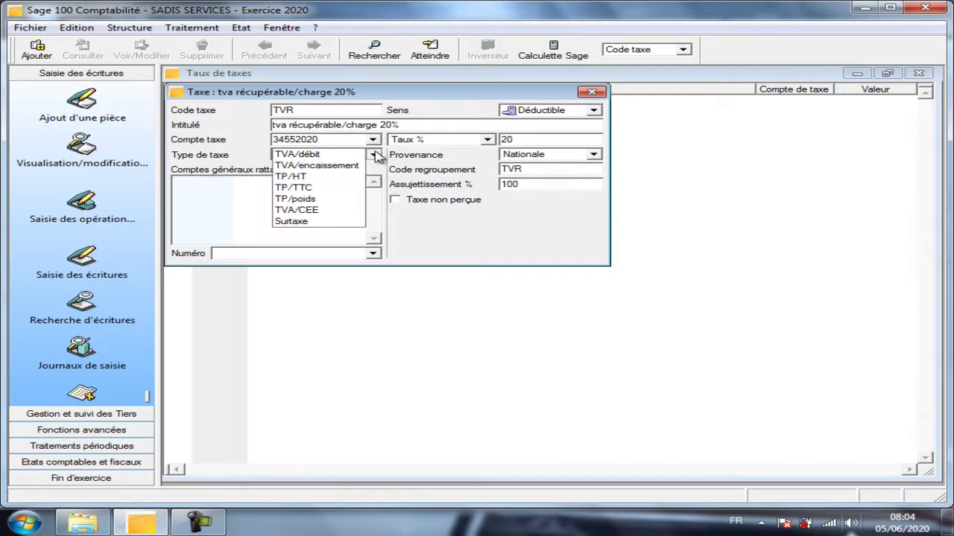
pyautogui.click(373, 155)
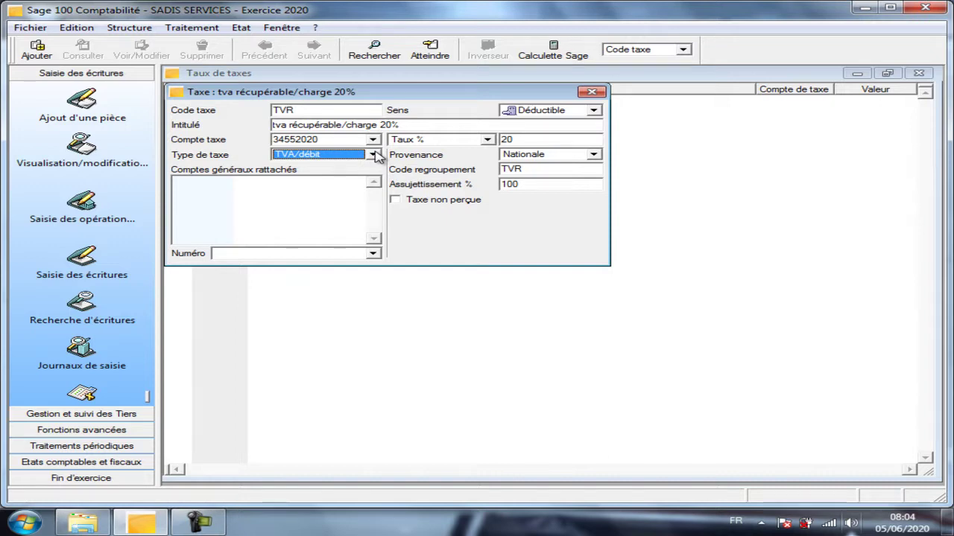
pyautogui.click(373, 155)
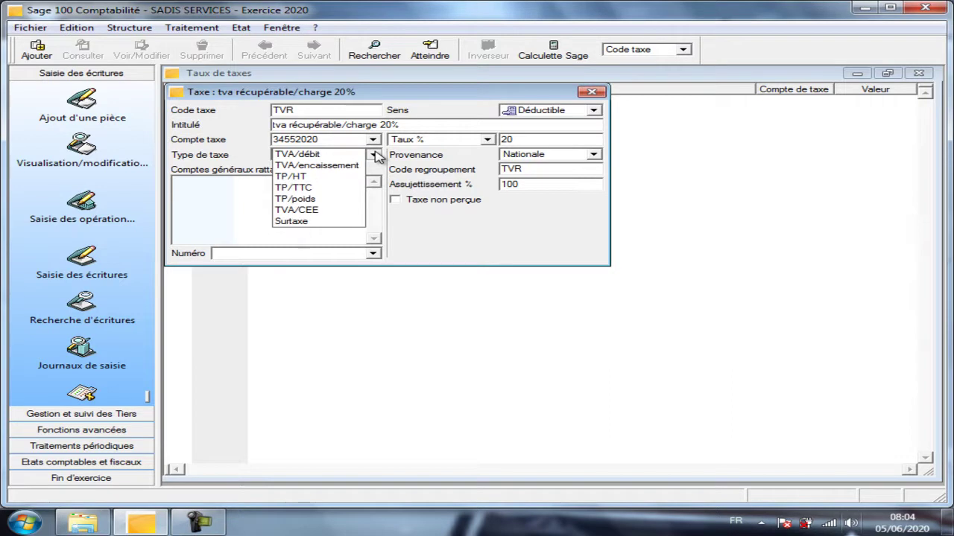
pyautogui.click(373, 155)
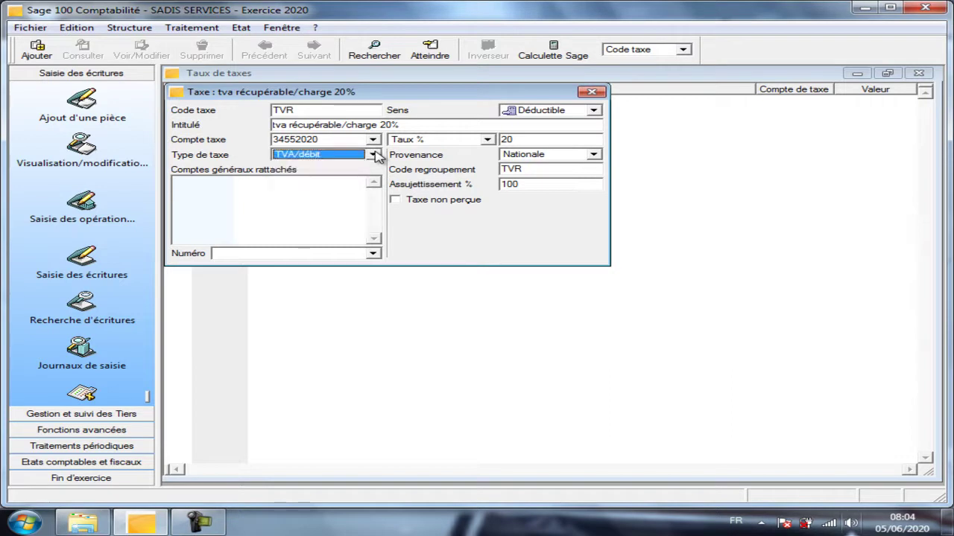
pyautogui.press('Tab')
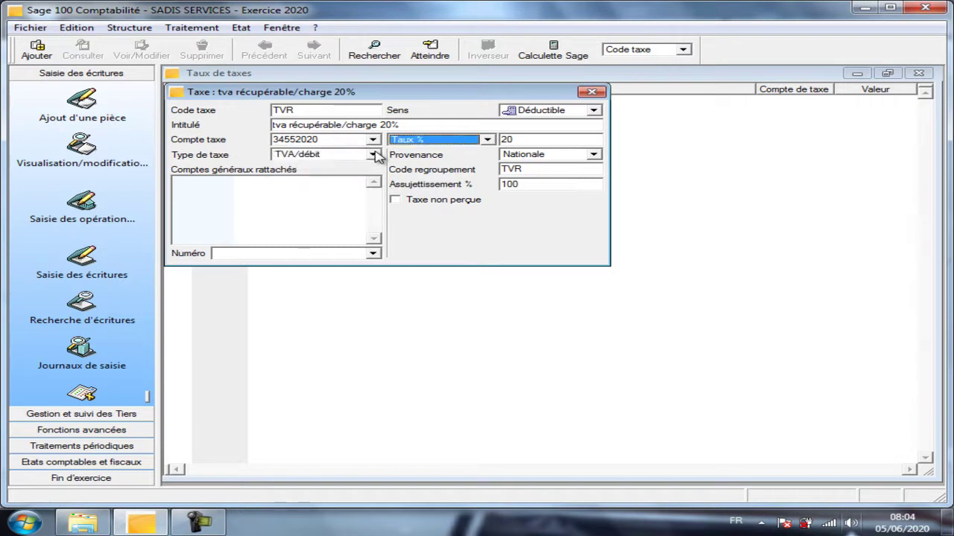
# Attach general account 61110000 to the TVR tax.
pyautogui.click(337, 217)
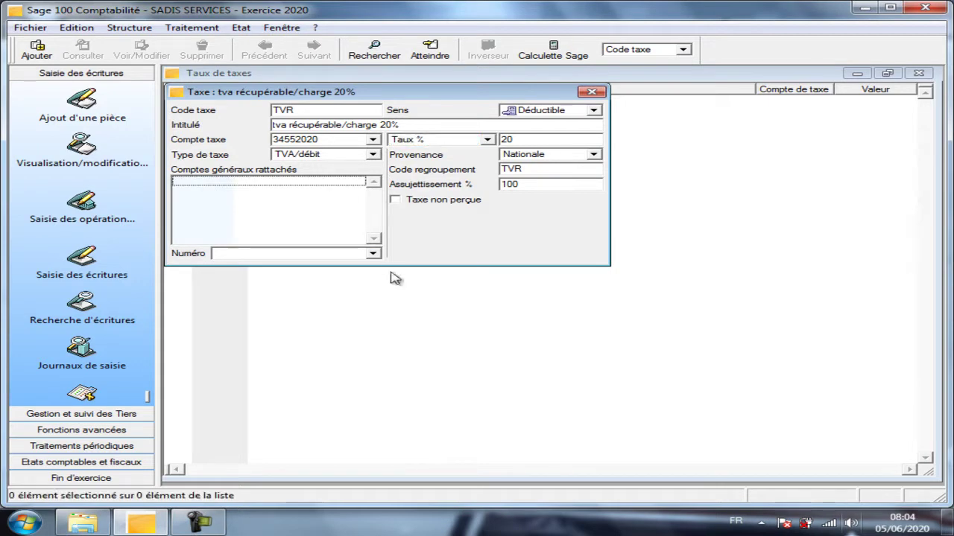
pyautogui.click(309, 255)
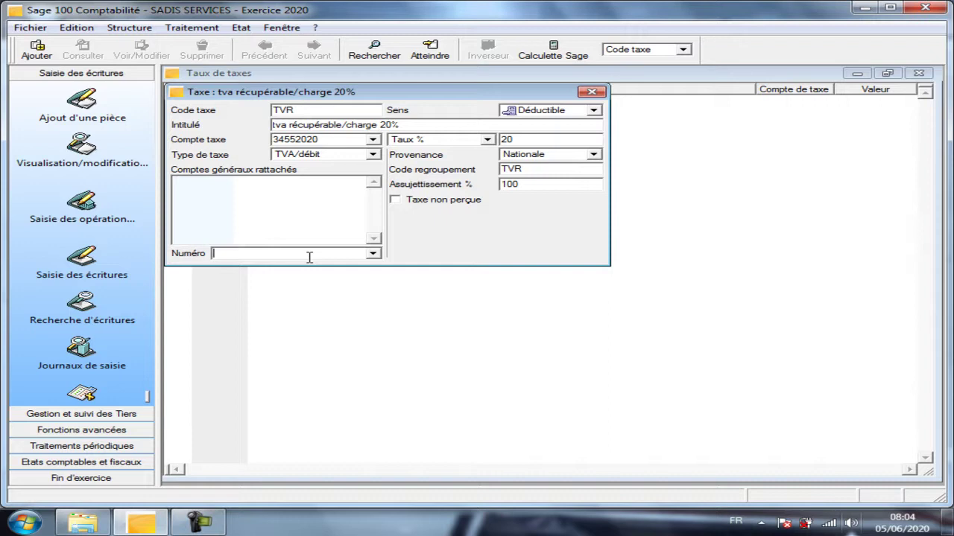
pyautogui.click(372, 253)
pyautogui.press('Return')
pyautogui.write('61110000')
pyautogui.press('Return')
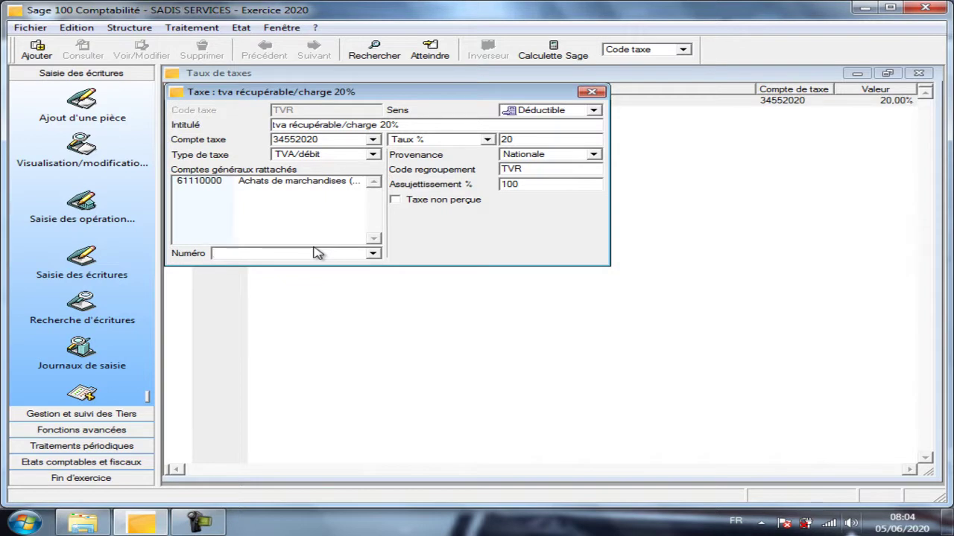
# Attach general account 61210000 to the TVR tax and close its record.
pyautogui.write('6121000')
pyautogui.press('Return')
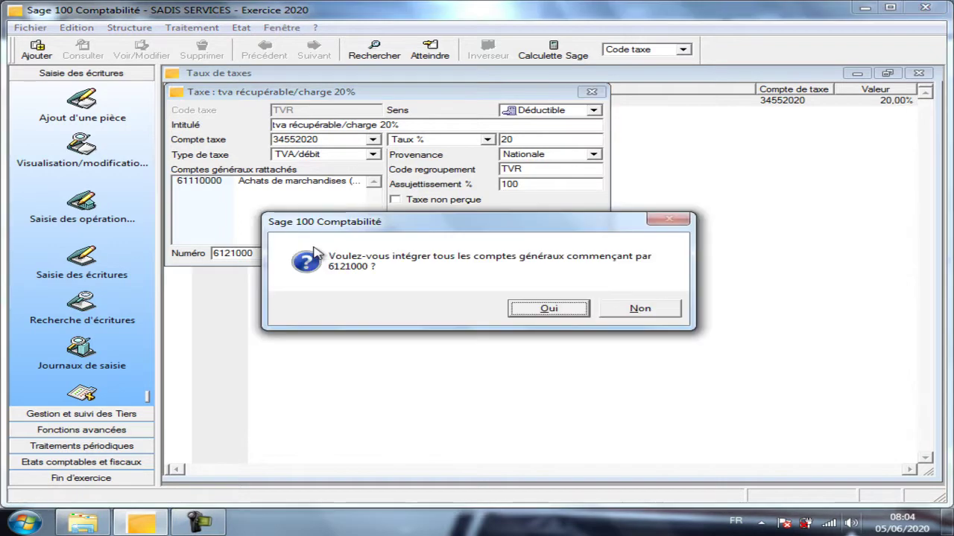
pyautogui.click(643, 308)
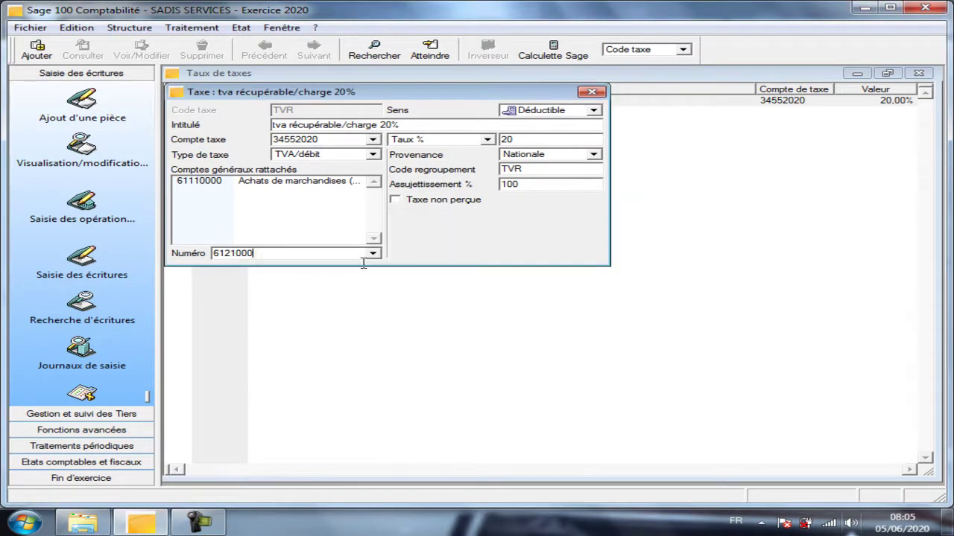
pyautogui.write('0')
pyautogui.press('Return')
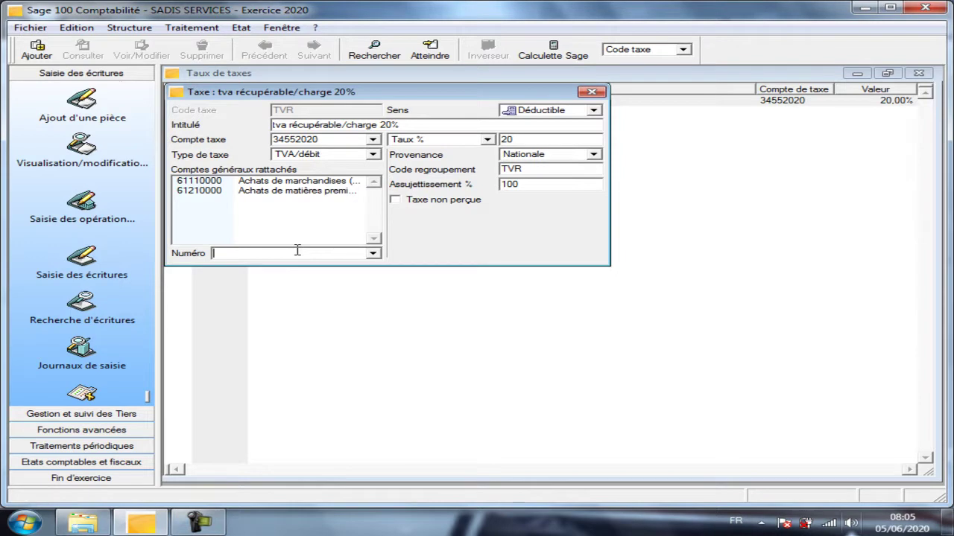
pyautogui.click(591, 92)
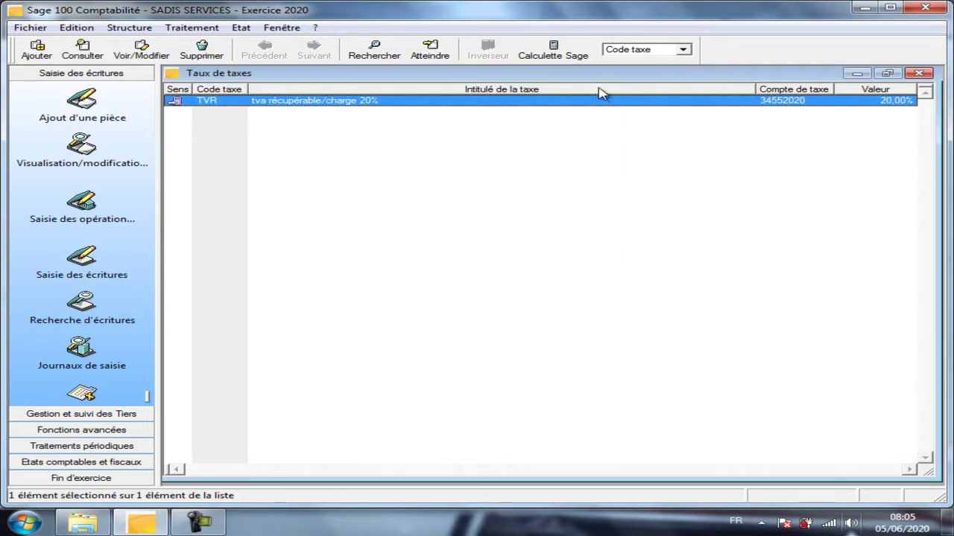
# Add a new tax record with the code TVF and set its direction (Sens) to Collectée.
pyautogui.rightClick(311, 153)
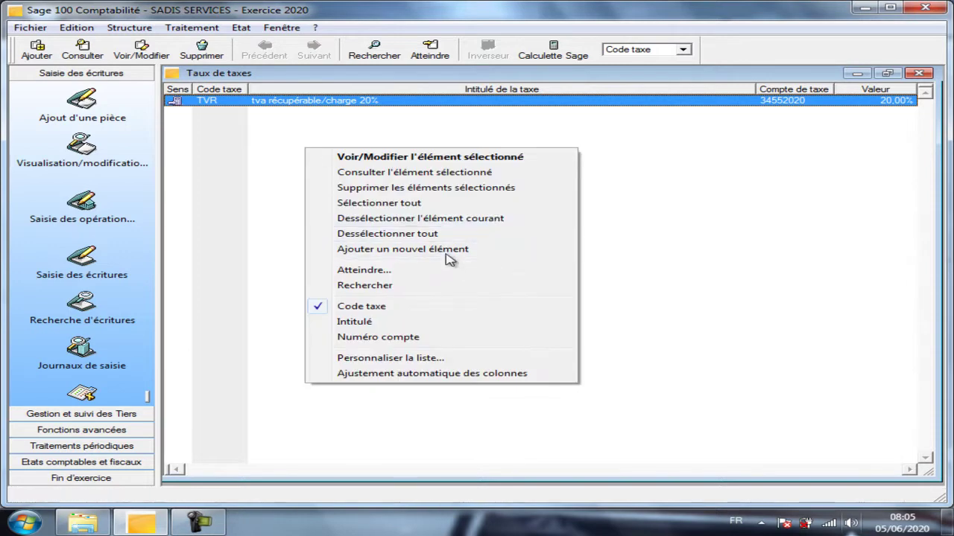
pyautogui.click(450, 256)
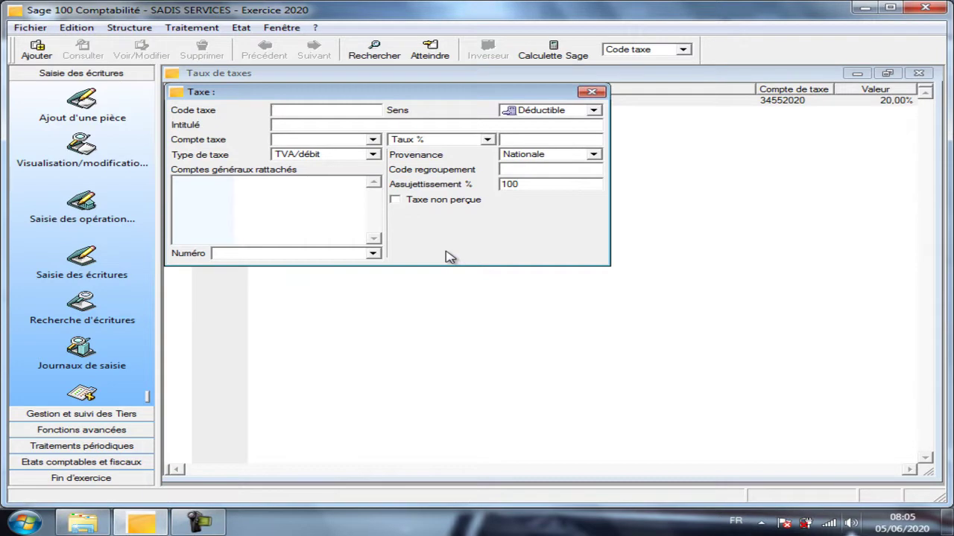
pyautogui.write('TVF')
pyautogui.press('Tab')
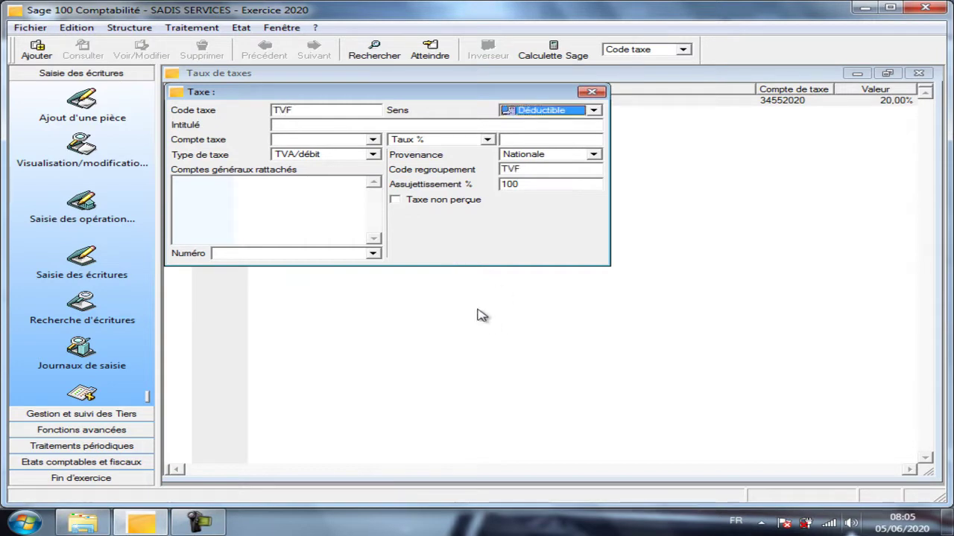
pyautogui.click(594, 111)
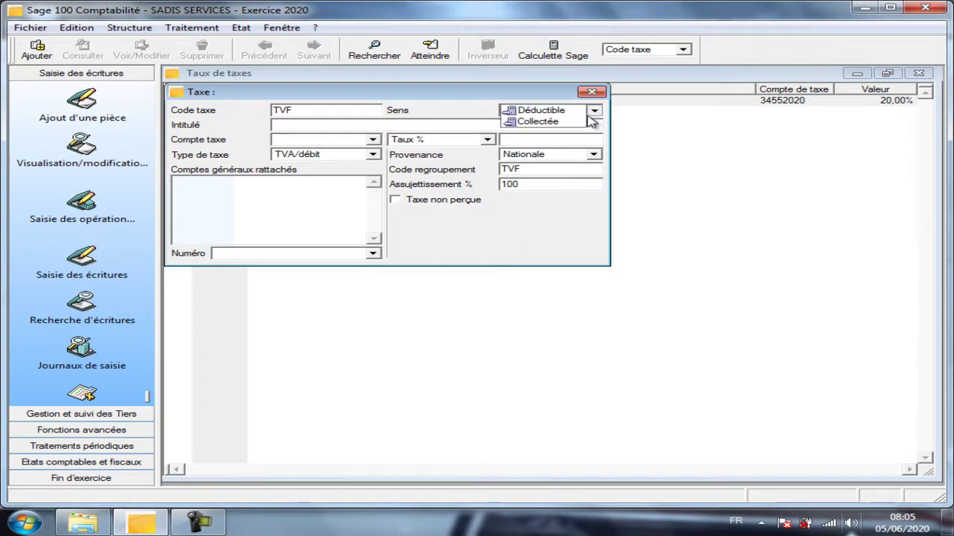
pyautogui.click(562, 123)
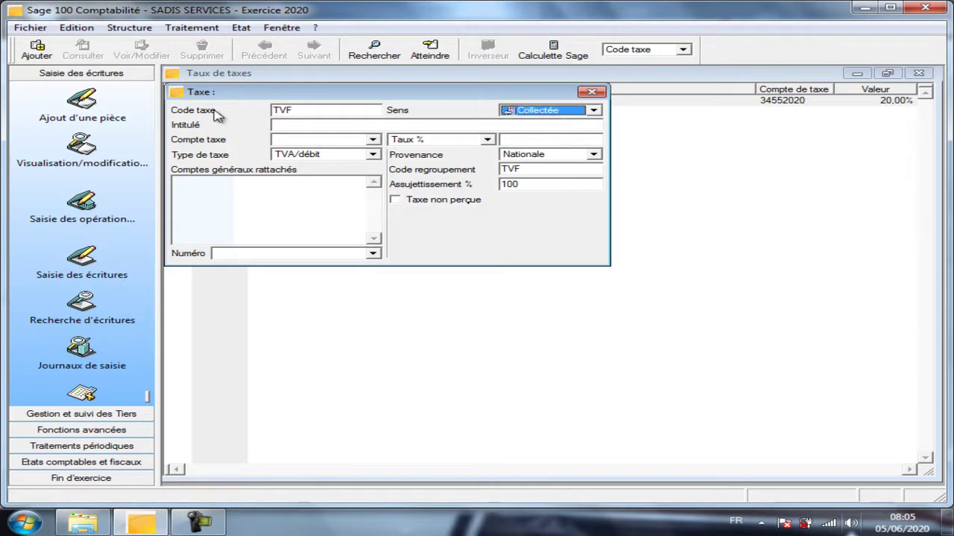
pyautogui.press('Tab')
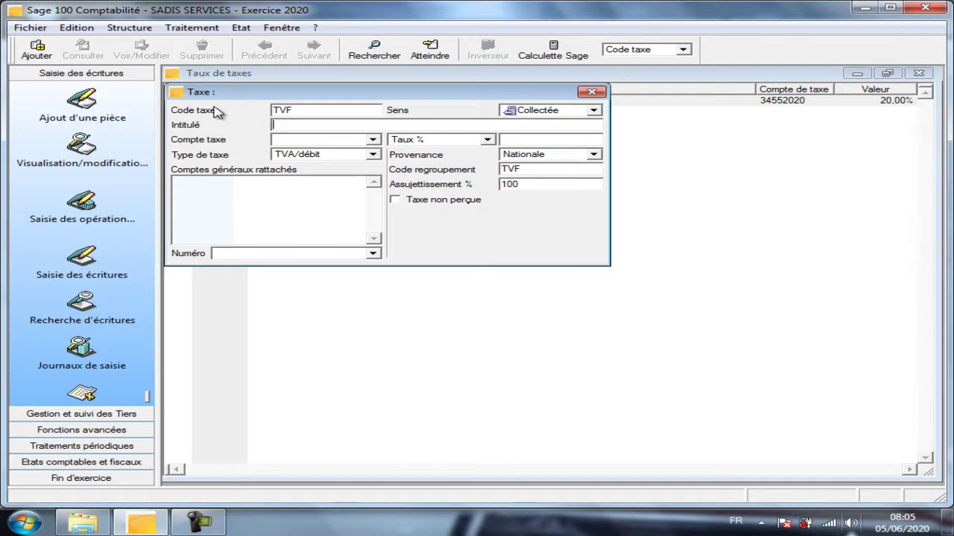
# Title the TVF tax "Tva facturé 20%".
pyautogui.write('T')
pyautogui.write('ve')
pyautogui.press('BackSpace')
pyautogui.press('BackSpace')
pyautogui.write('a facturé ')
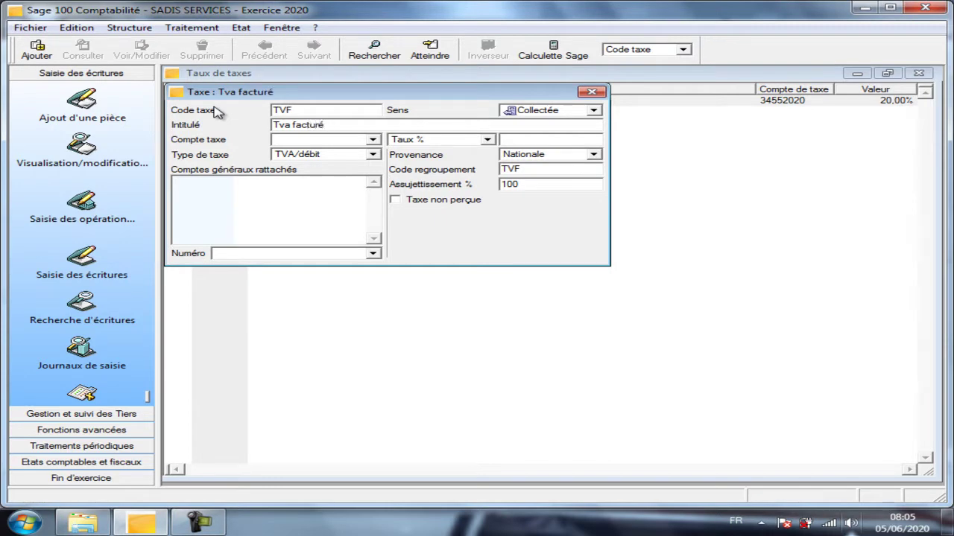
pyautogui.write('20%')
# Assign tax account 44550020 to the TVF tax and set its rate to 20 %.
pyautogui.click(335, 139)
pyautogui.write('4455')
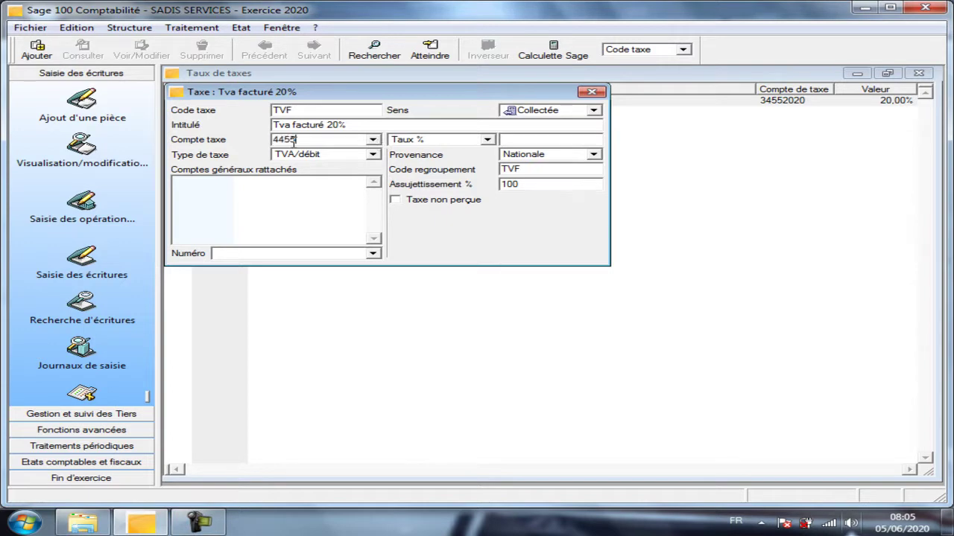
pyautogui.write('0020')
pyautogui.write('20')
# Set the TVF tax's type to TVA/encaissement.
pyautogui.click(373, 154)
pyautogui.click(348, 167)
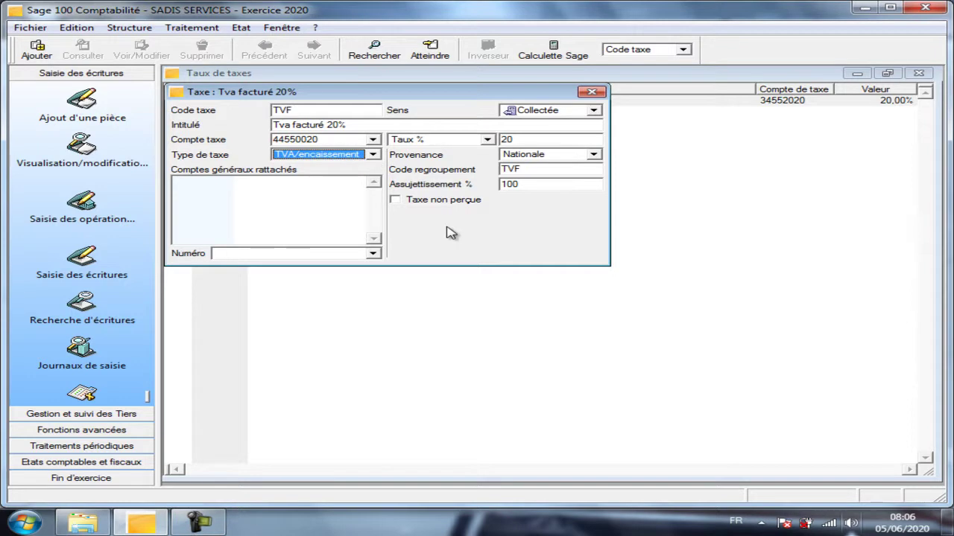
pyautogui.press('Tab')
pyautogui.press('Tab')
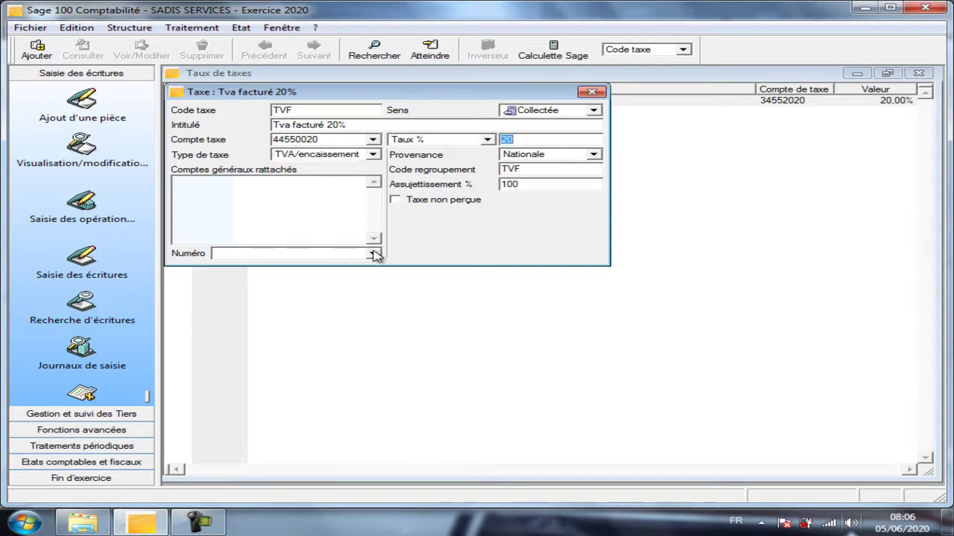
# Attach general account 71110000 to the TVF tax.
pyautogui.click(324, 253)
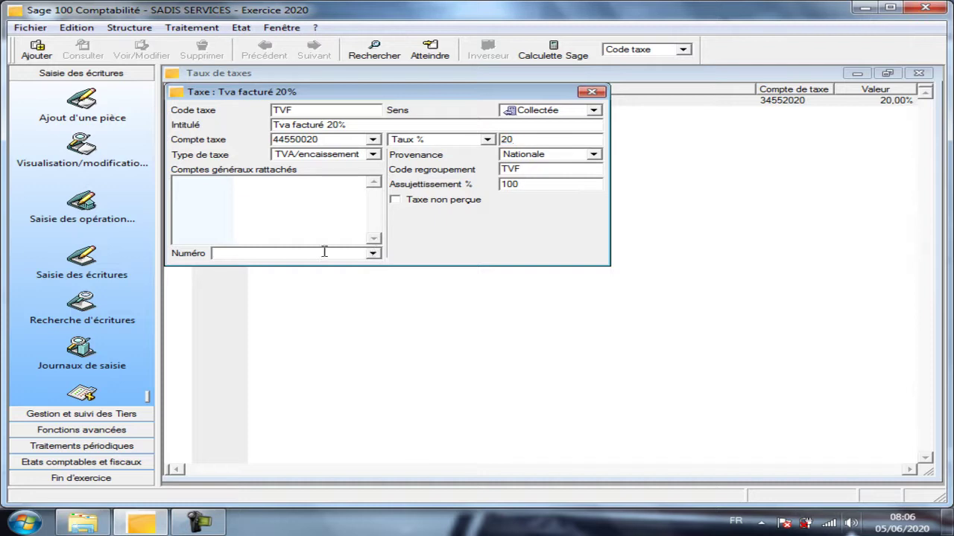
pyautogui.write('71111')
pyautogui.press('BackSpace')
pyautogui.write('0000')
pyautogui.press('Return')
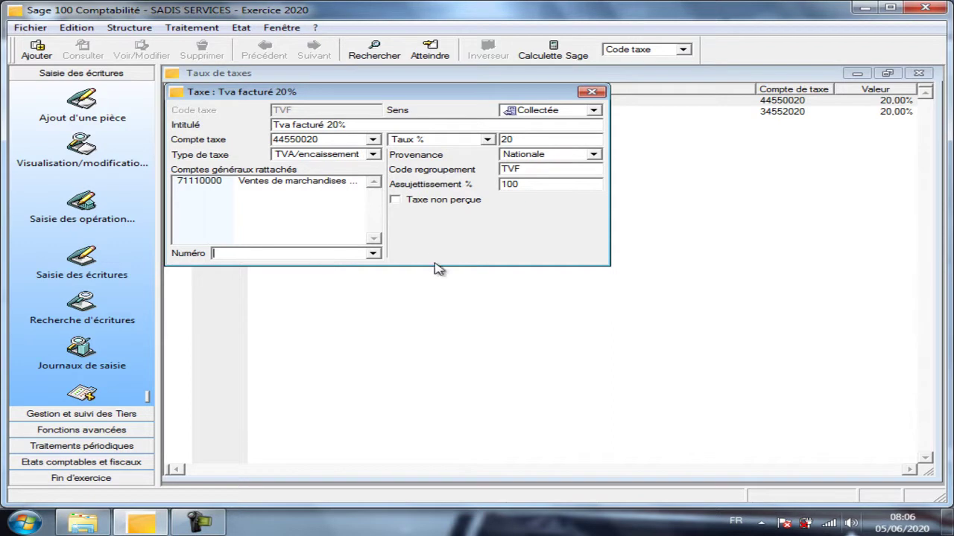
# Attach general account 71211000 to the TVF tax, then close its record and the tax rates list.
pyautogui.click(372, 253)
pyautogui.press('Return')
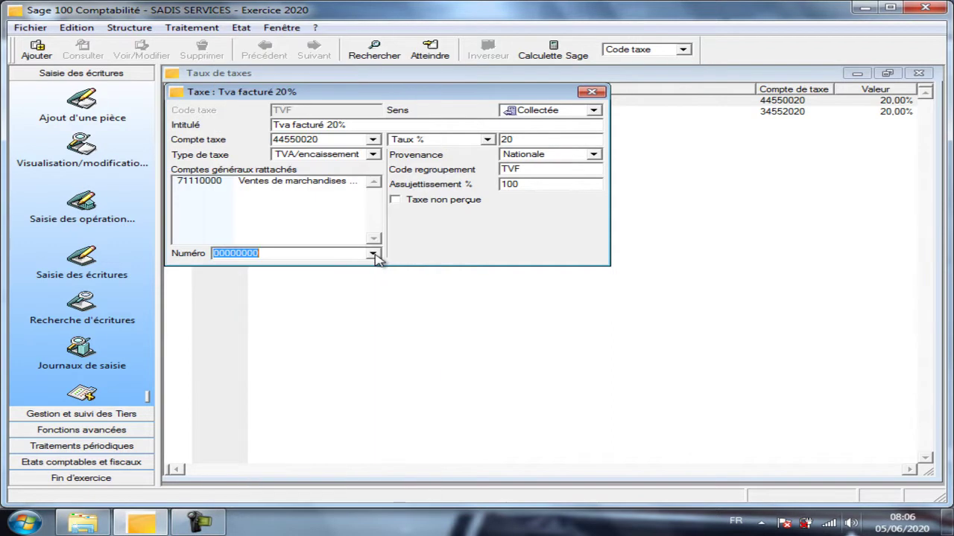
pyautogui.click(373, 254)
pyautogui.click(373, 254)
pyautogui.press('Delete')
pyautogui.write('7')
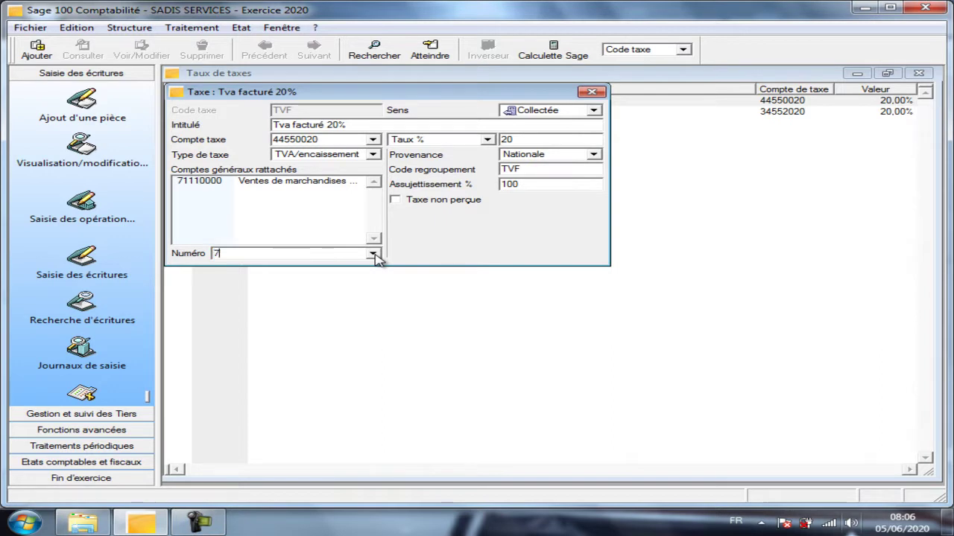
pyautogui.write('1211000')
pyautogui.press('Return')
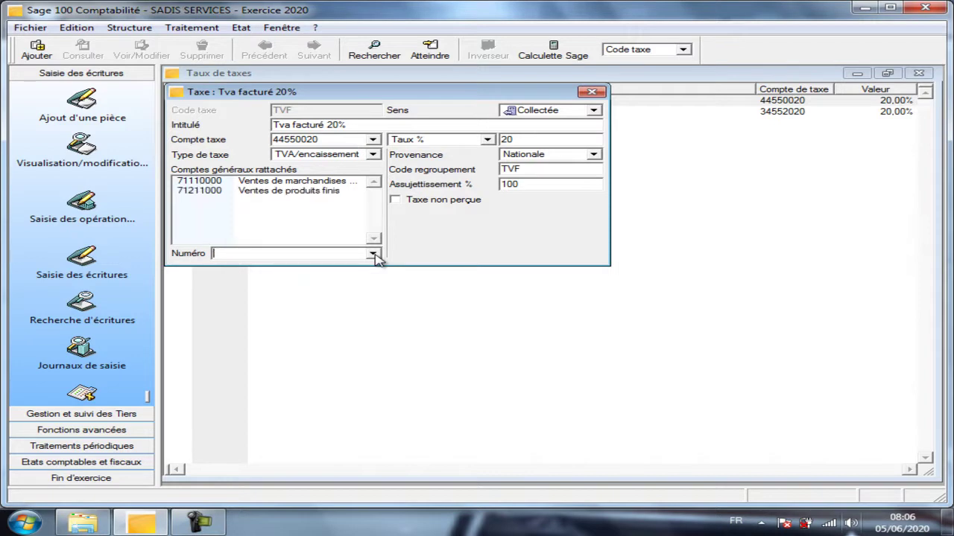
pyautogui.click(591, 92)
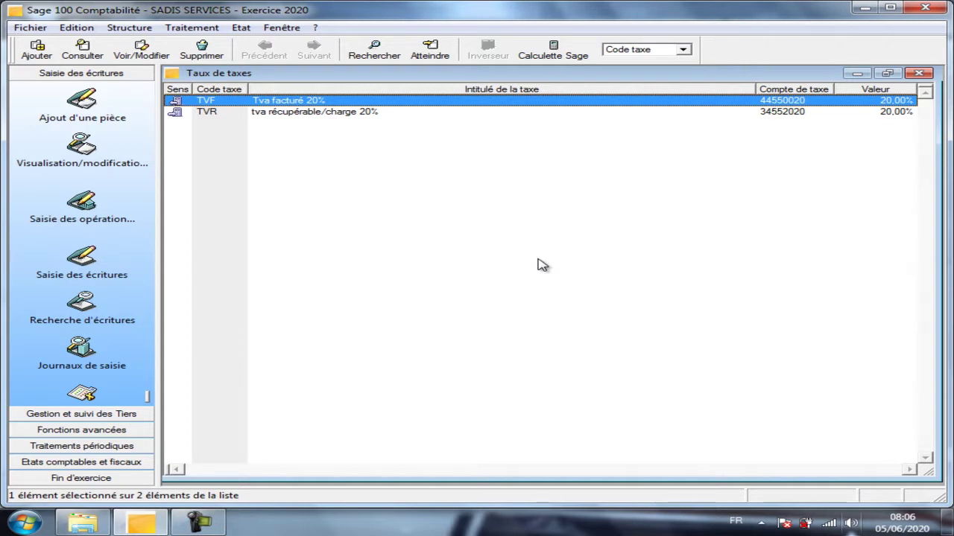
pyautogui.click(921, 73)
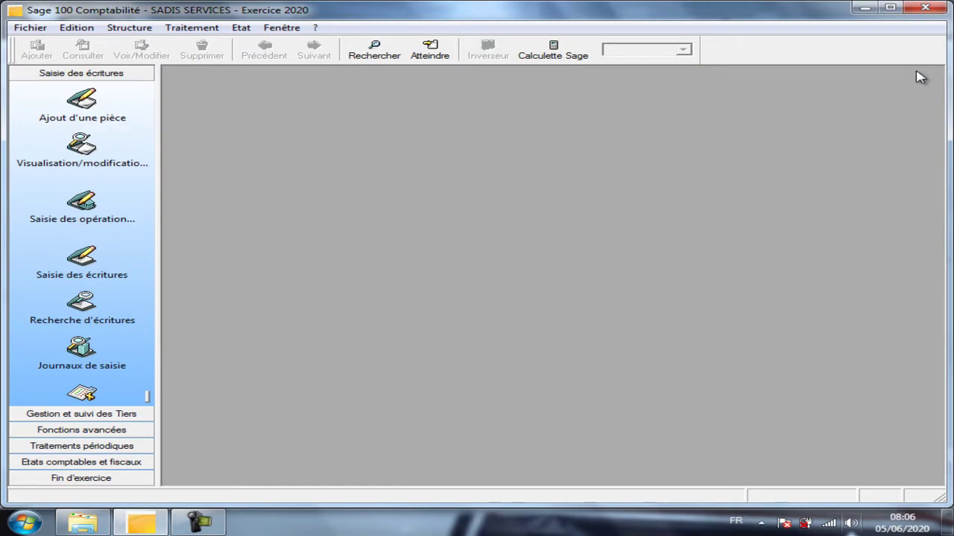